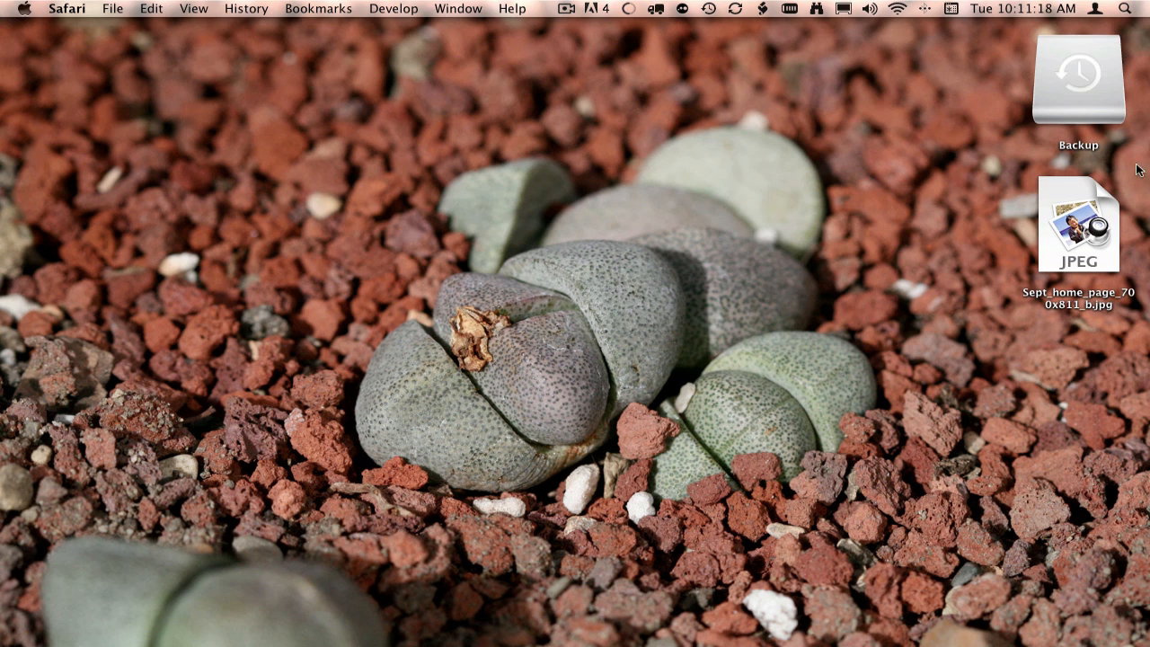
- Open Sept_home_page_700x811_b.jpg from the desktop in Adobe Photoshop CS5
click(1065, 223)
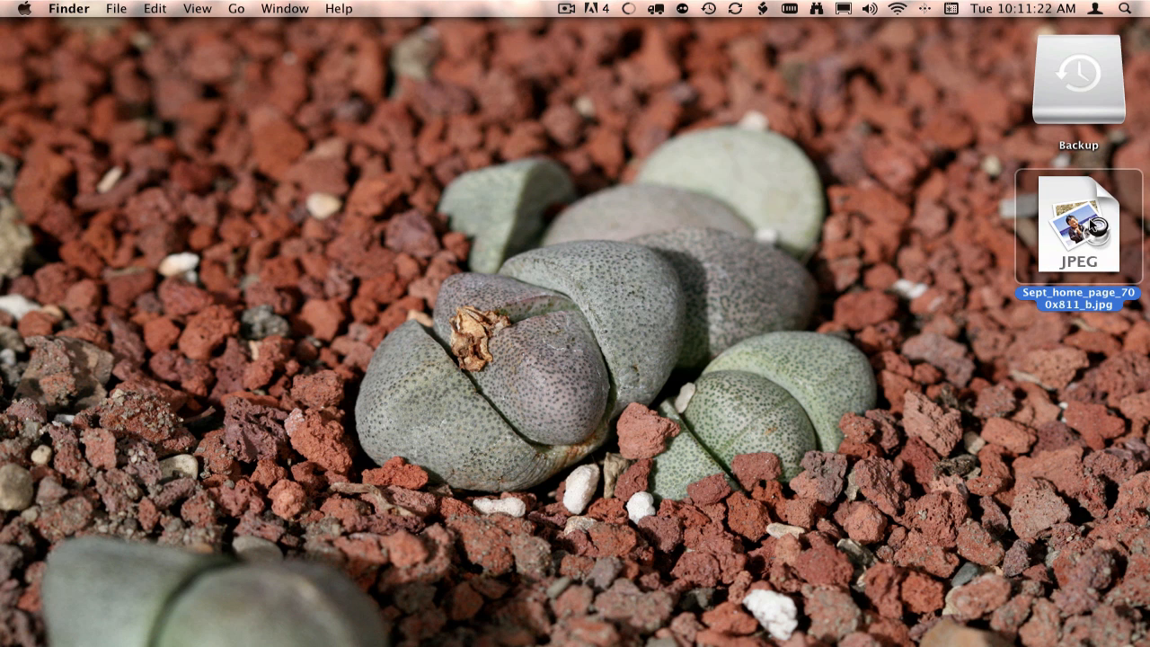
right_click(1065, 221)
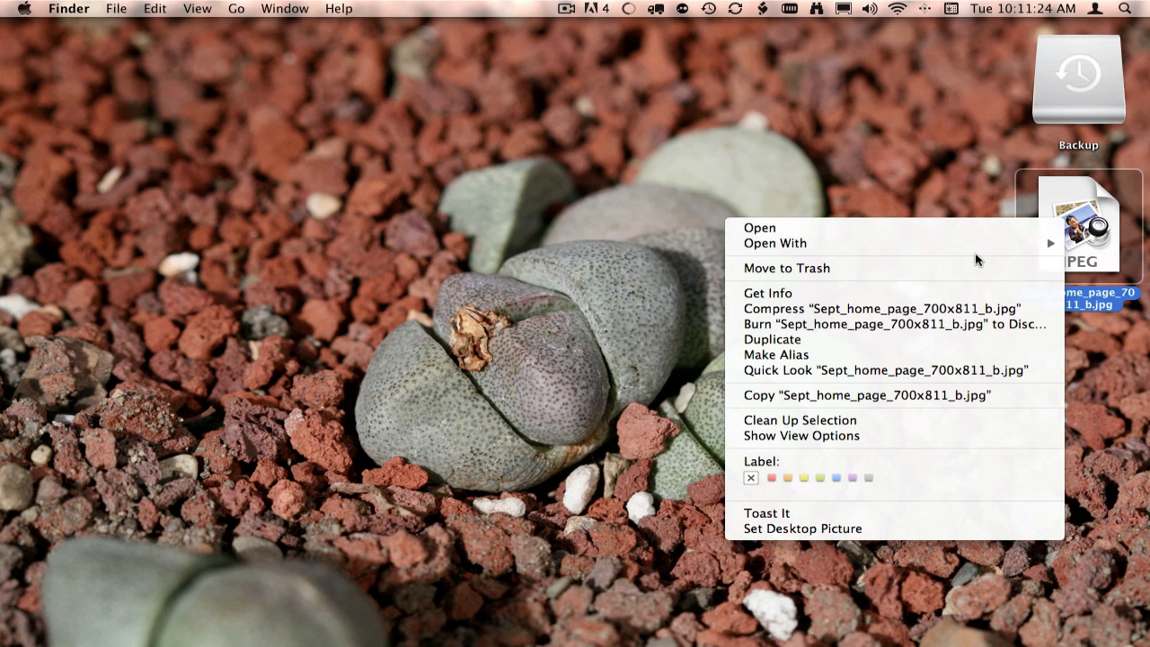
mouse_move(906, 245)
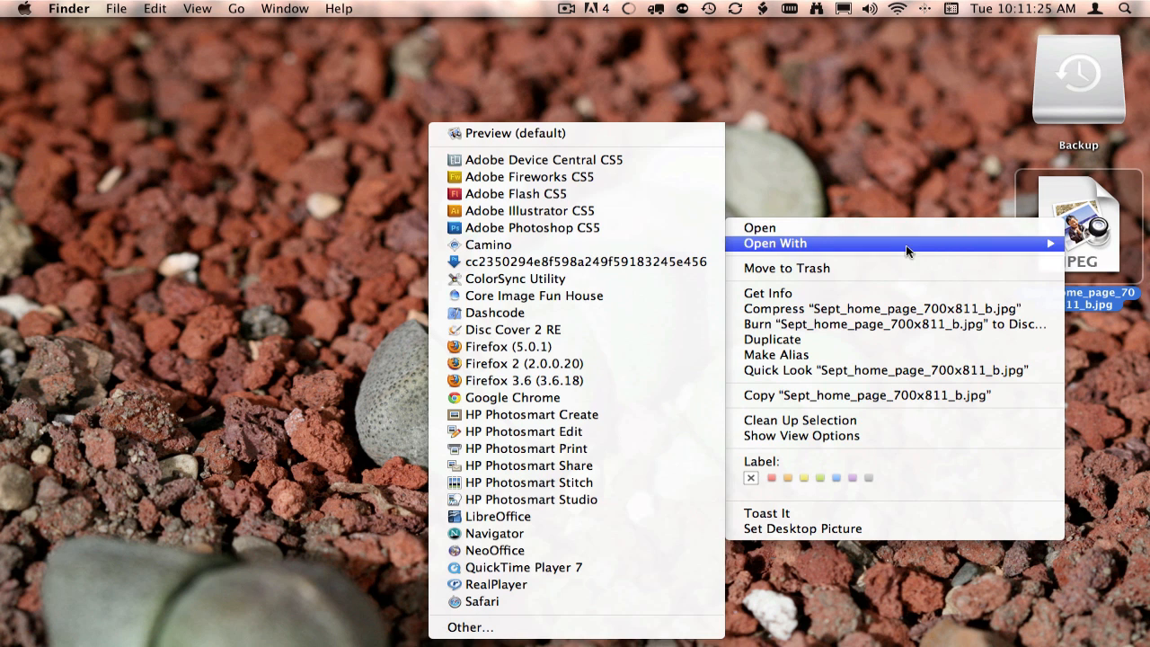
click(523, 228)
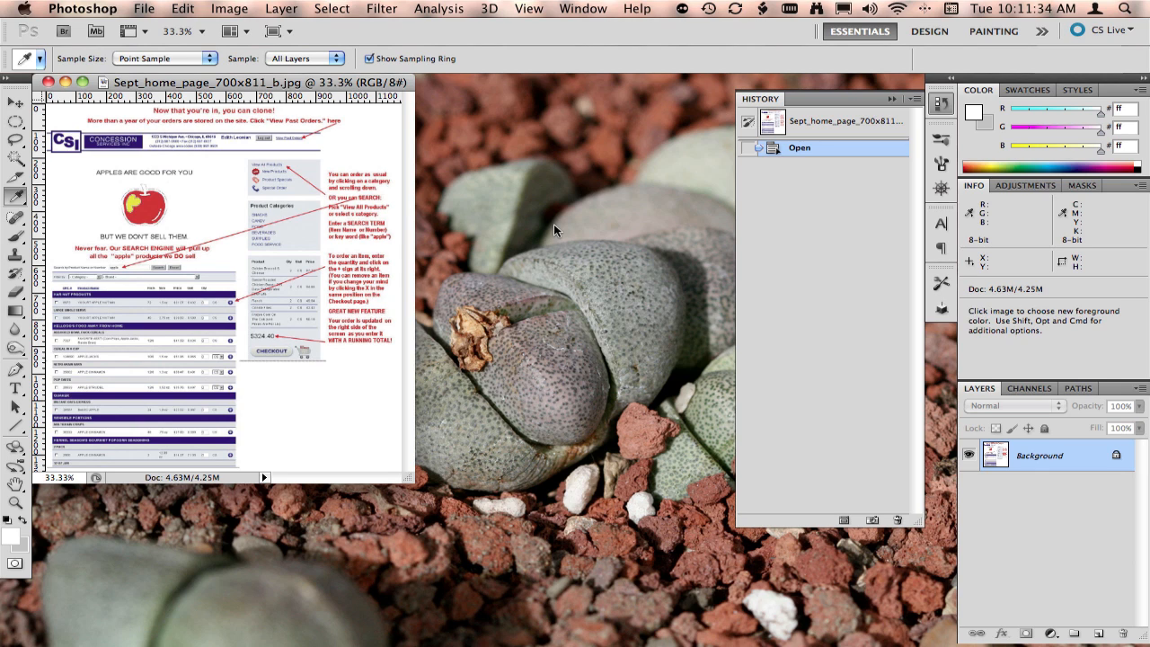
- Resize the image to 72 pixels/inch and 700 pixels wide, giving 700 × 804
click(227, 11)
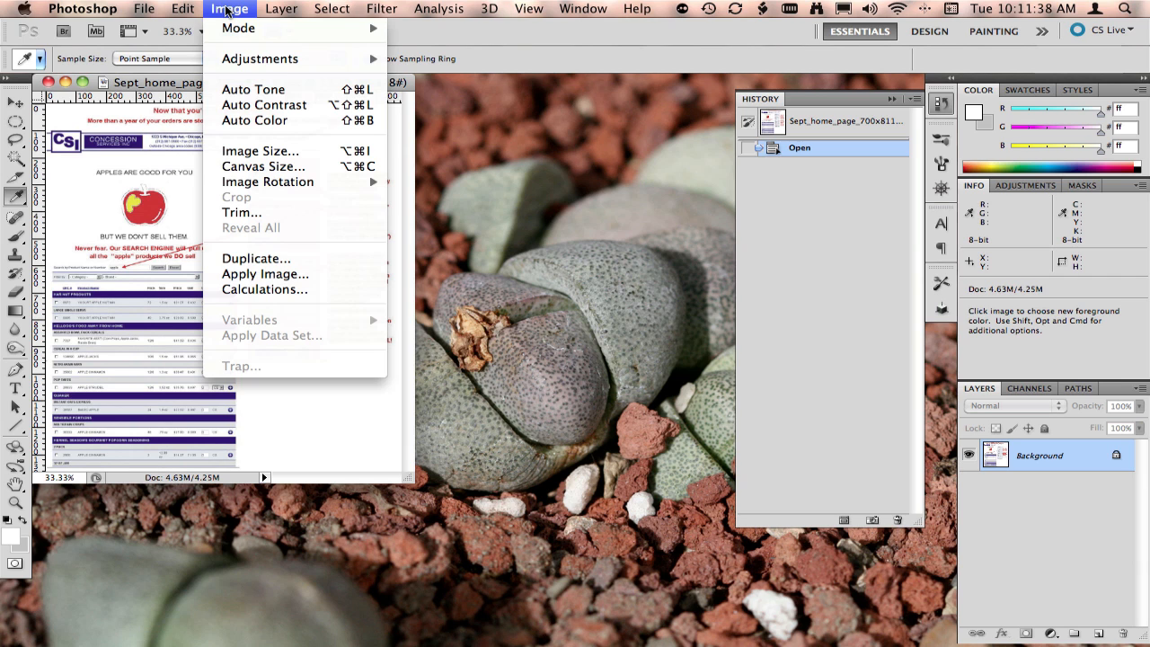
click(263, 150)
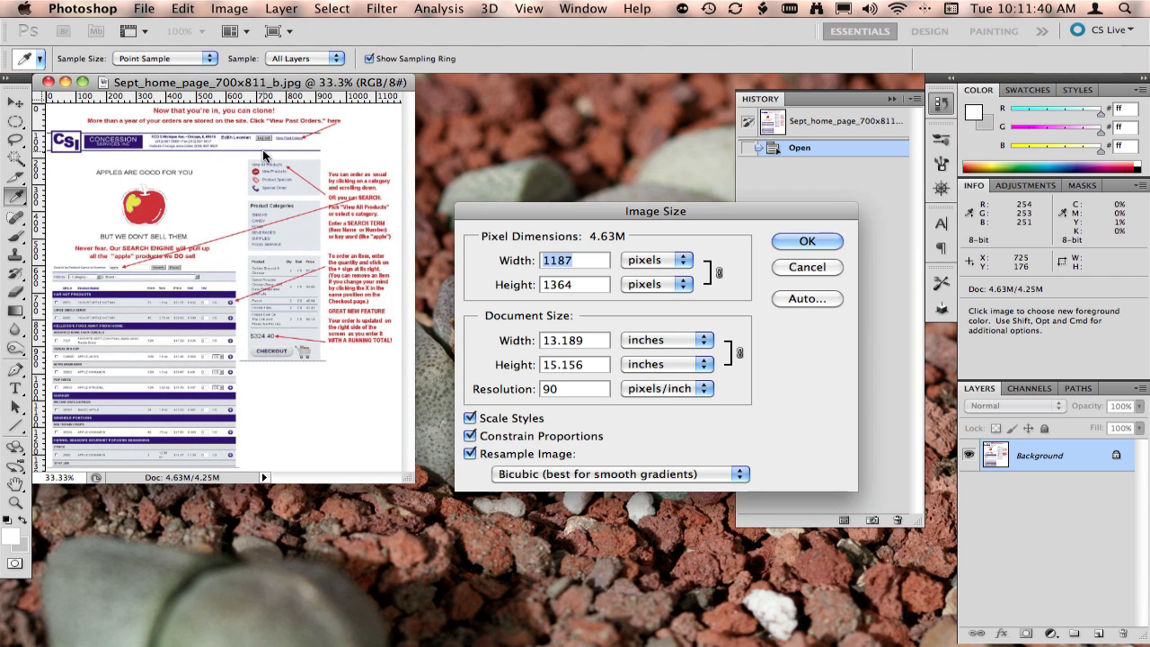
click(573, 388)
double_click(573, 387)
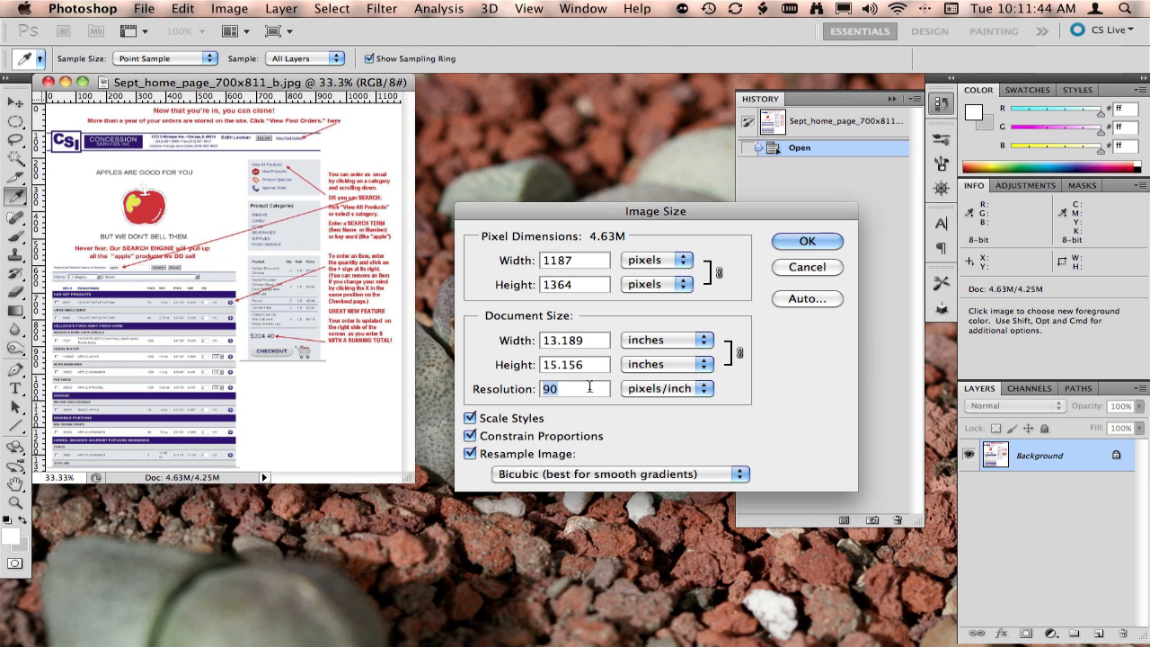
text(72)
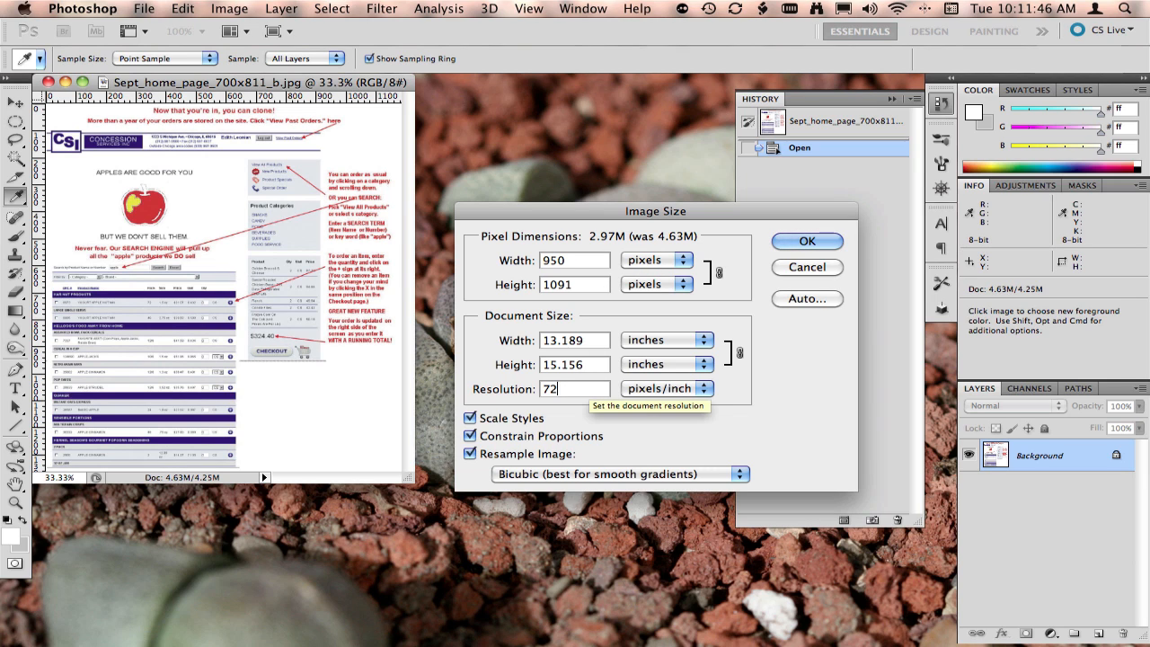
double_click(572, 261)
text(7)
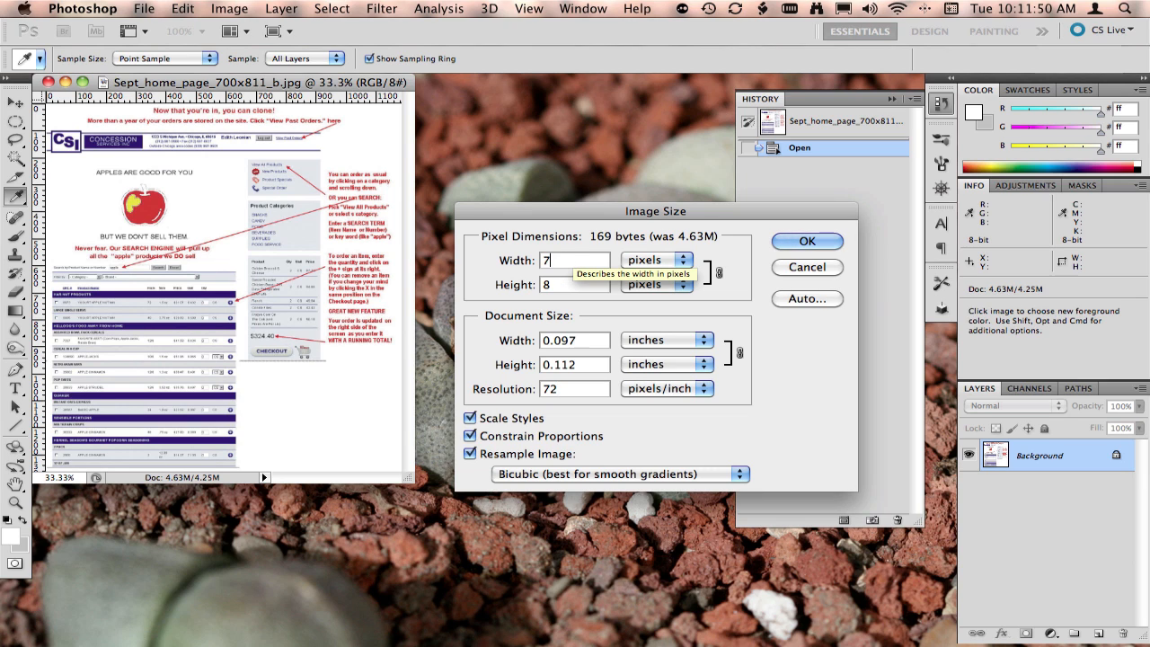
text(00)
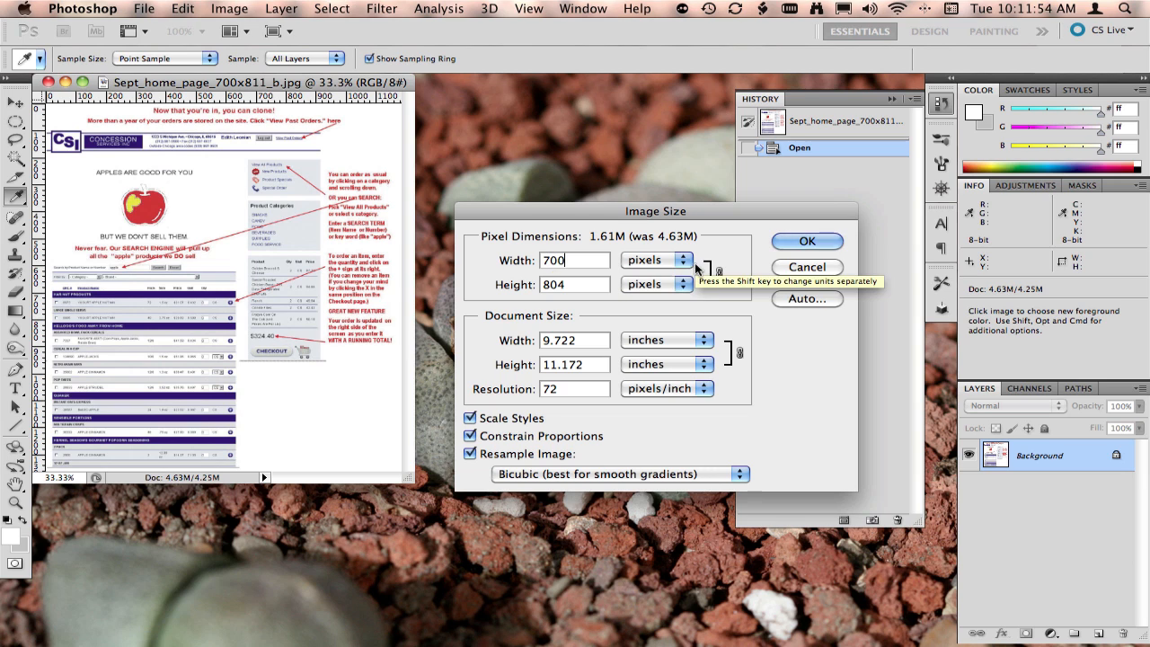
click(656, 261)
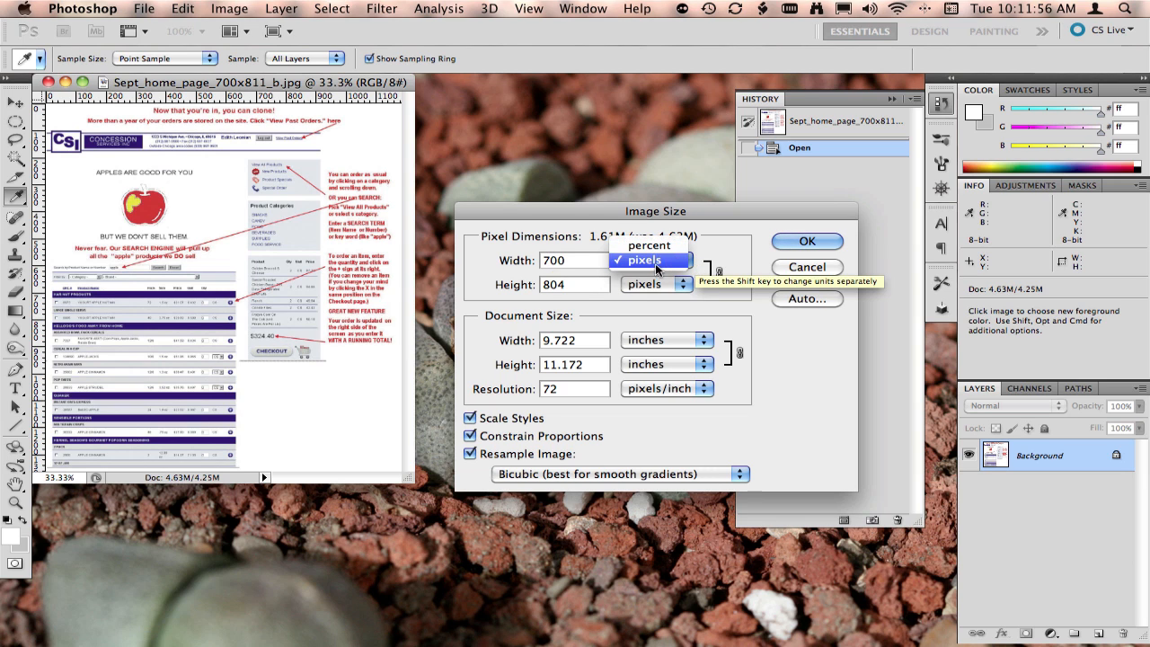
click(653, 262)
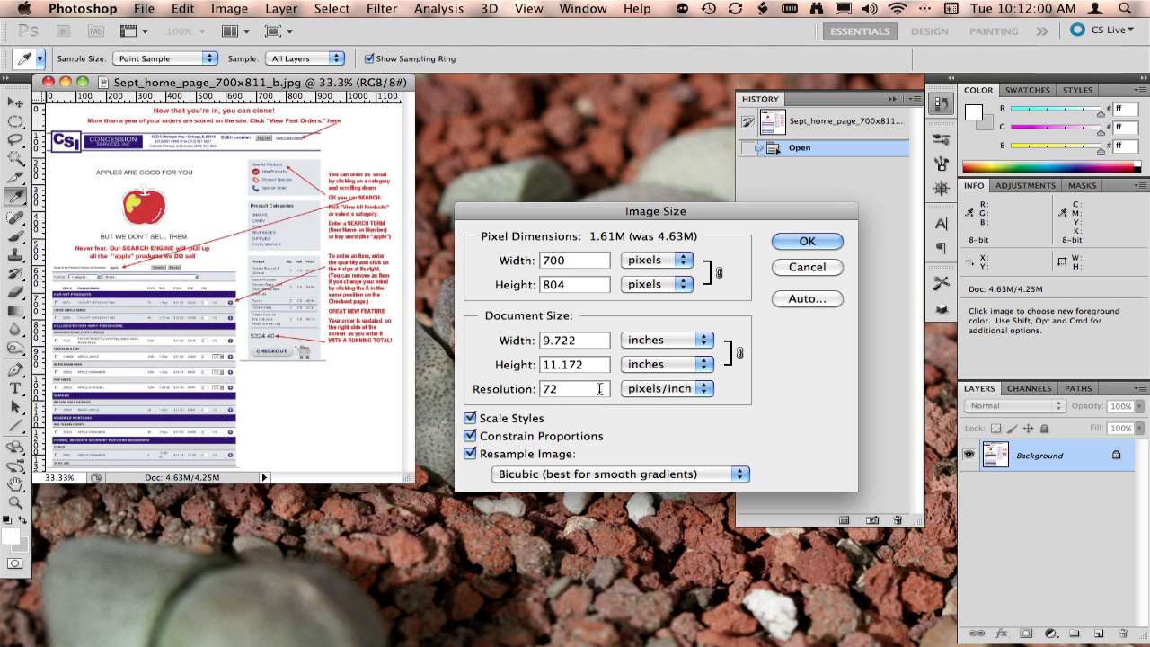
click(806, 242)
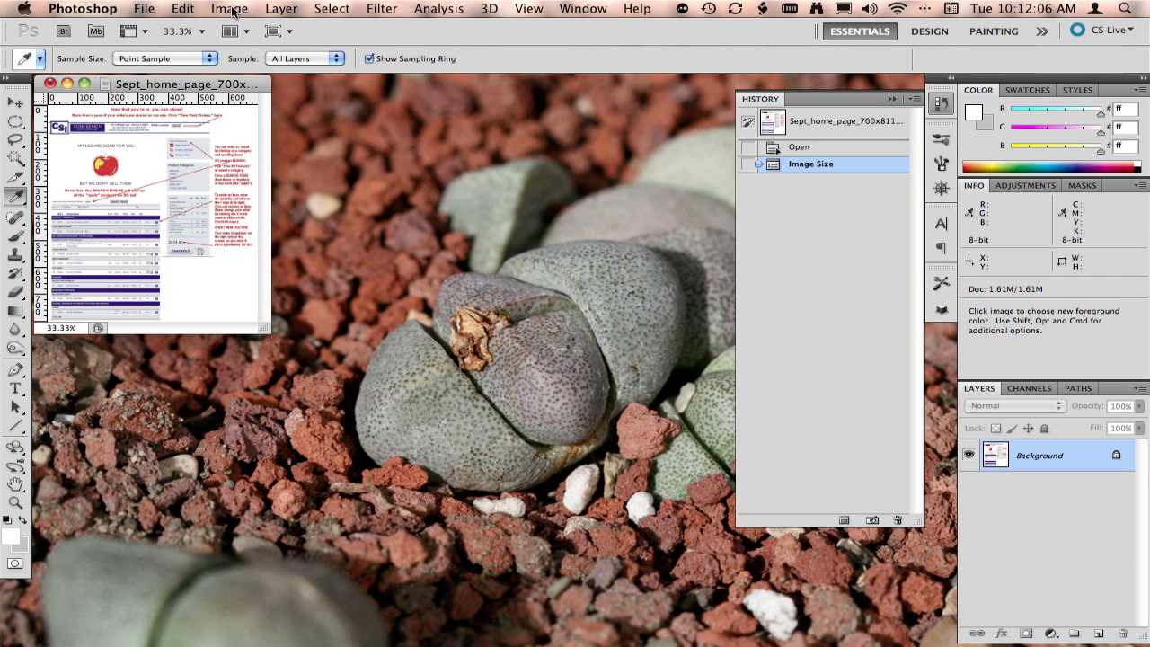
- Save a web-optimized JPEG named septemberhomepage.jpg to the desktop
click(145, 9)
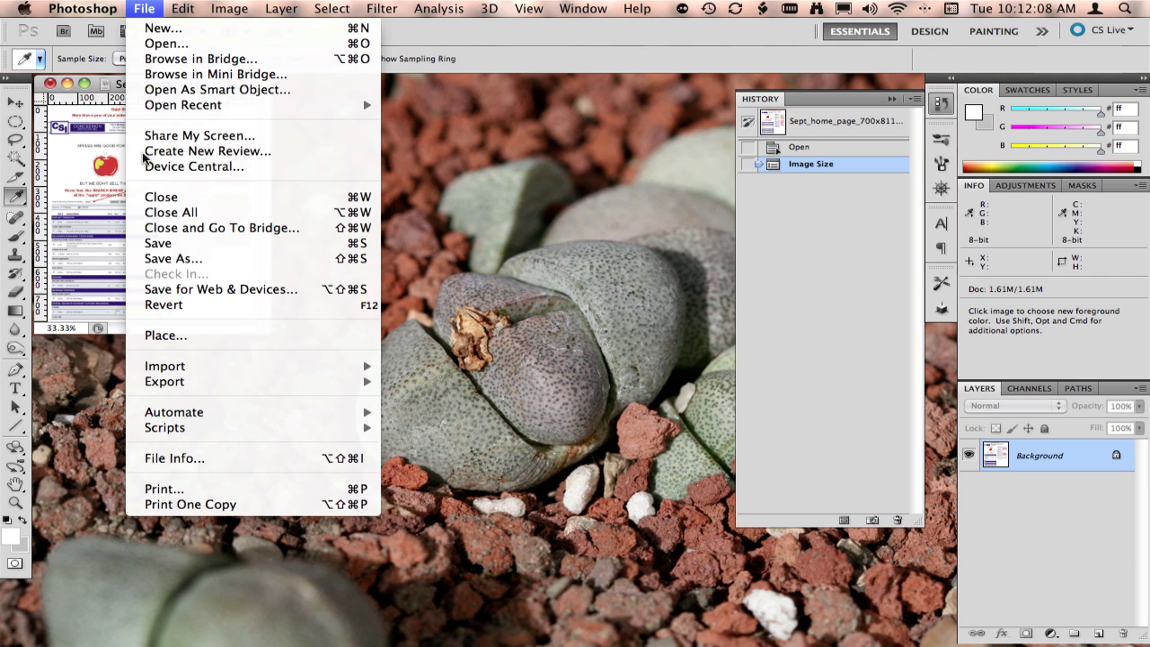
click(180, 290)
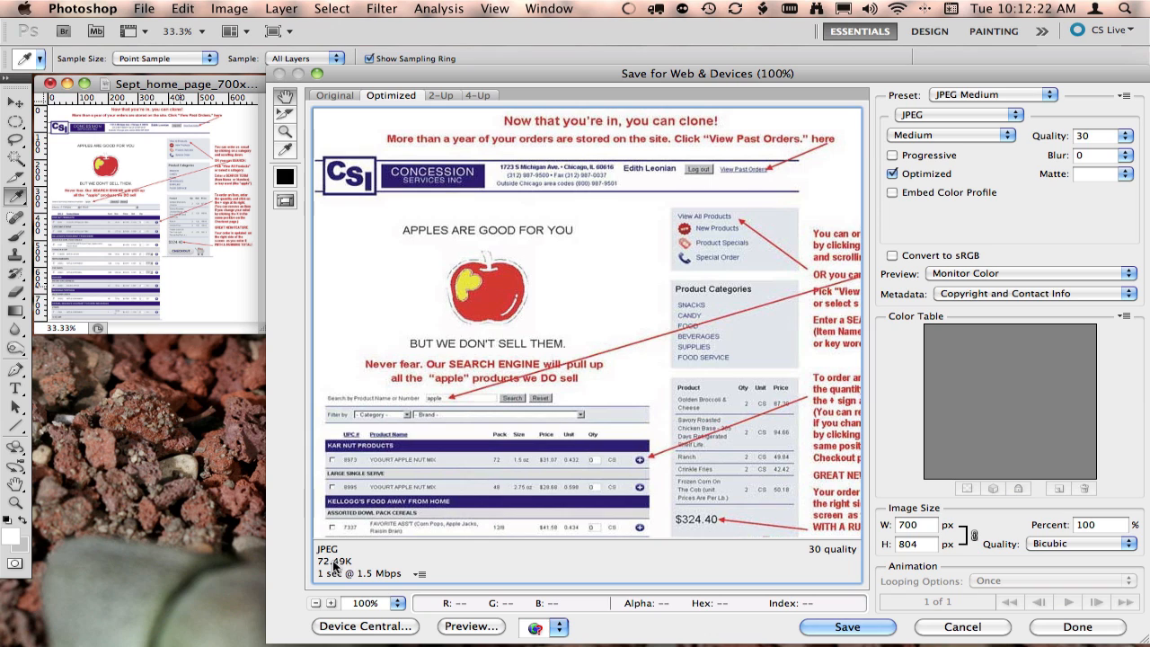
click(877, 635)
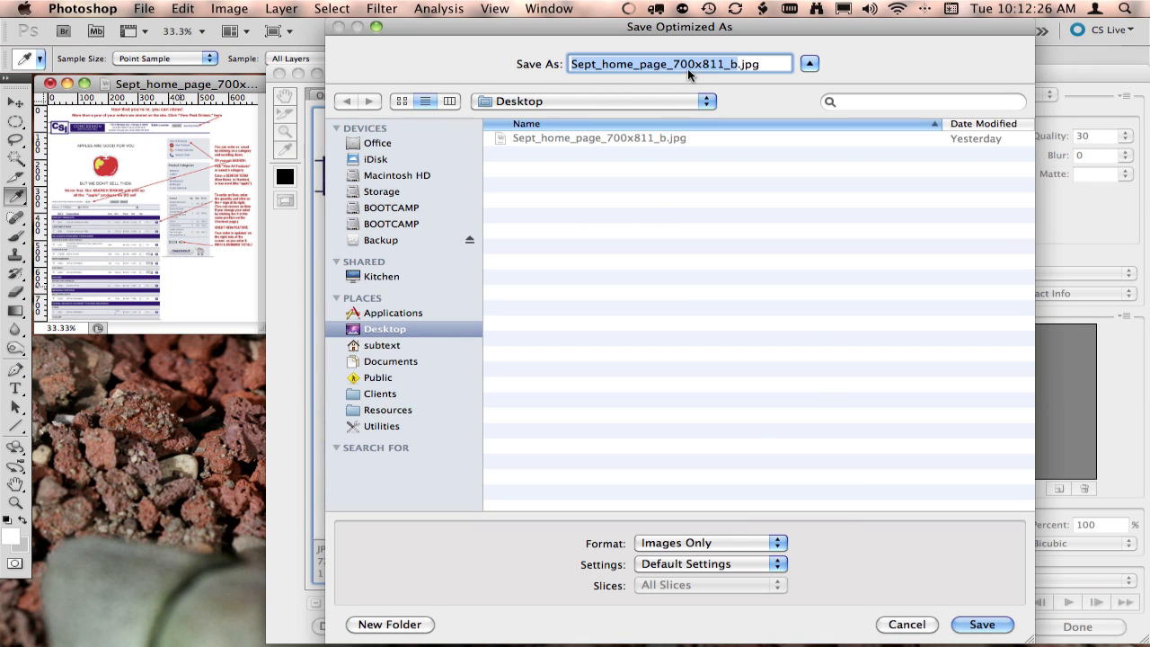
text(se)
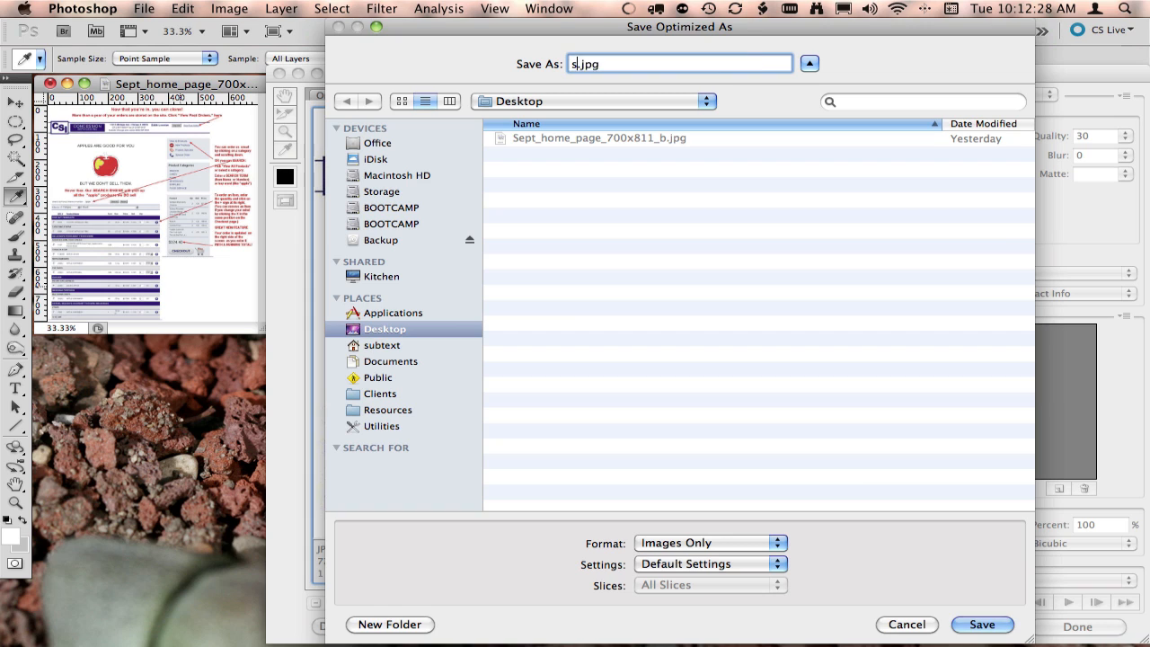
text(ptemberhomepage)
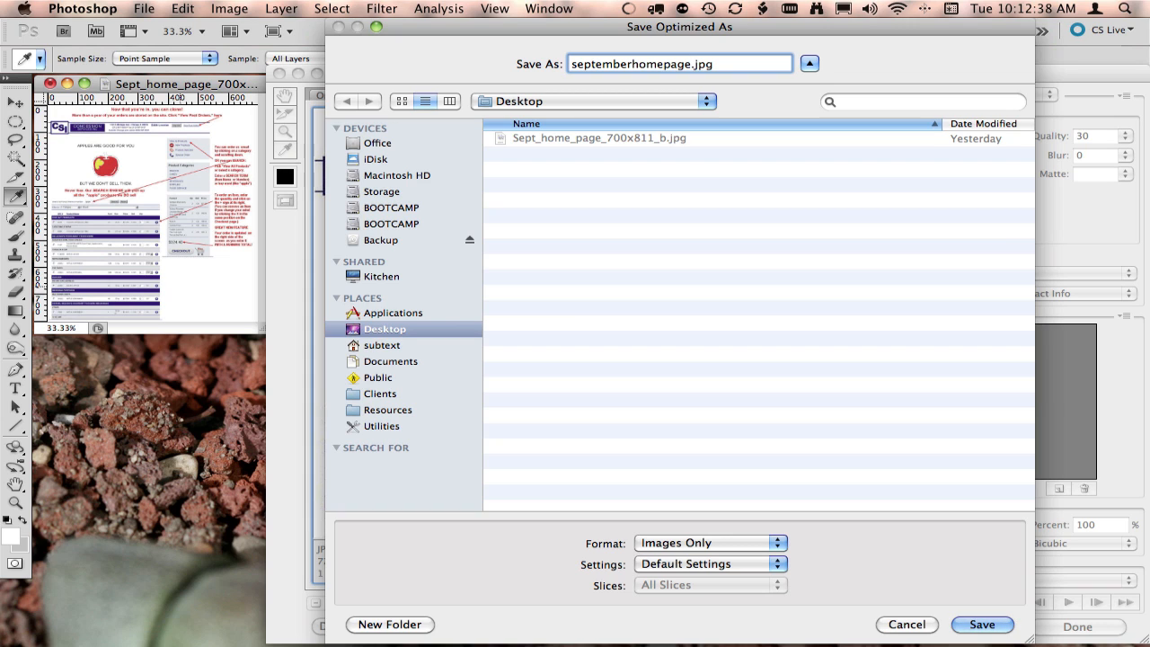
click(981, 624)
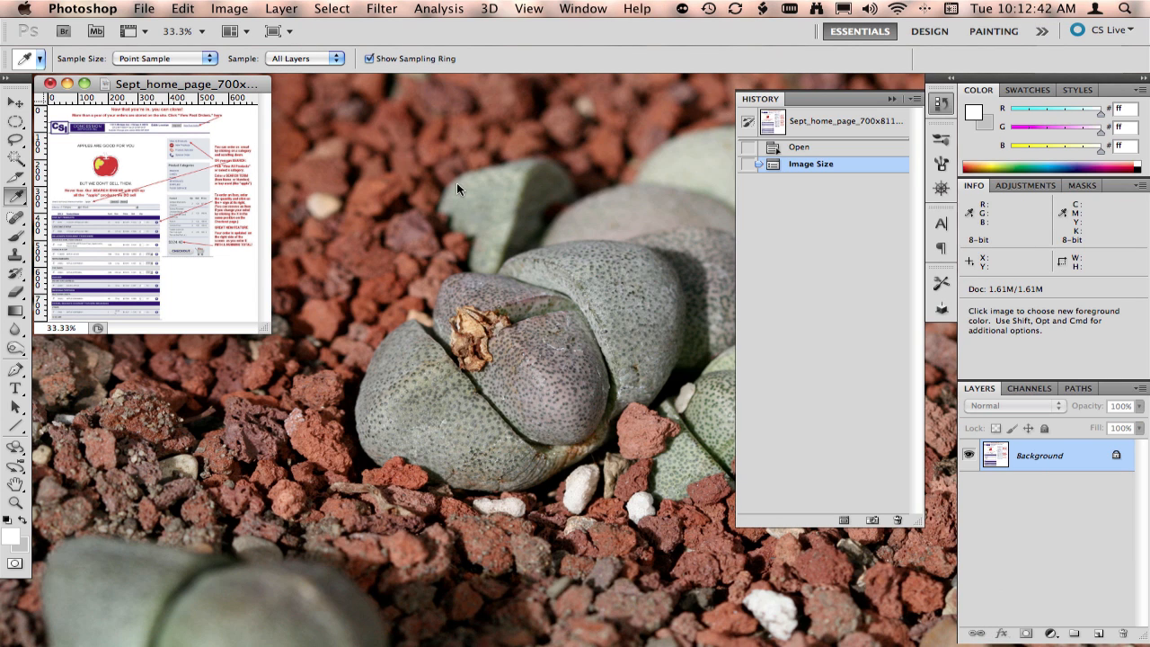
- Quit Photoshop without saving changes to the original screenshot
click(79, 8)
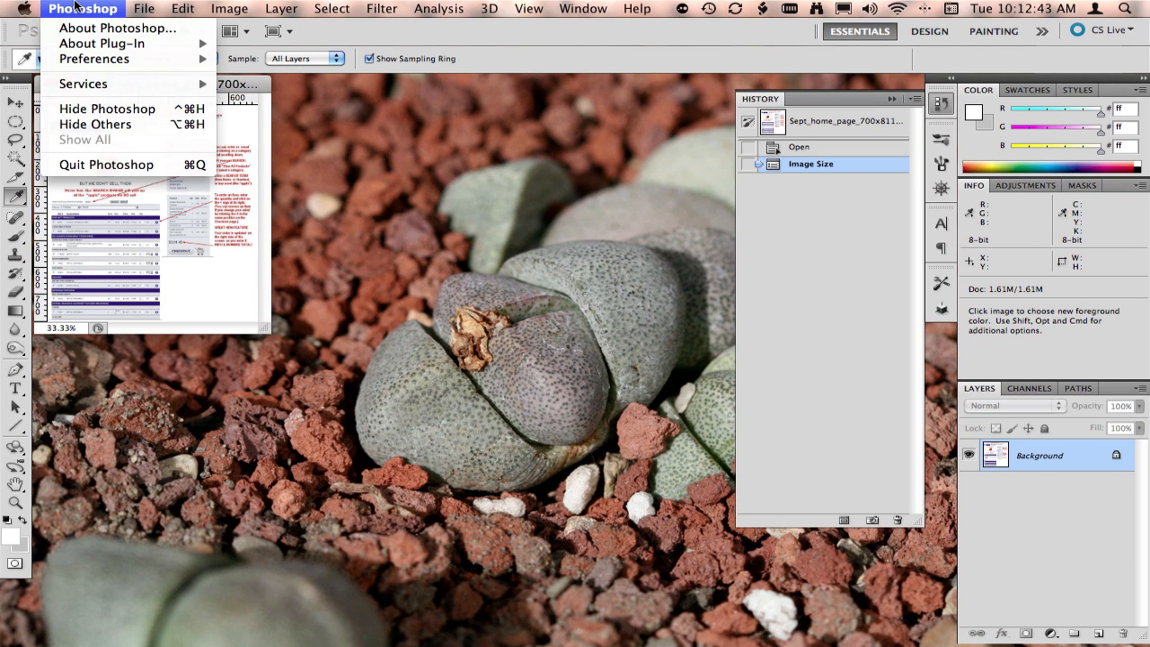
click(92, 165)
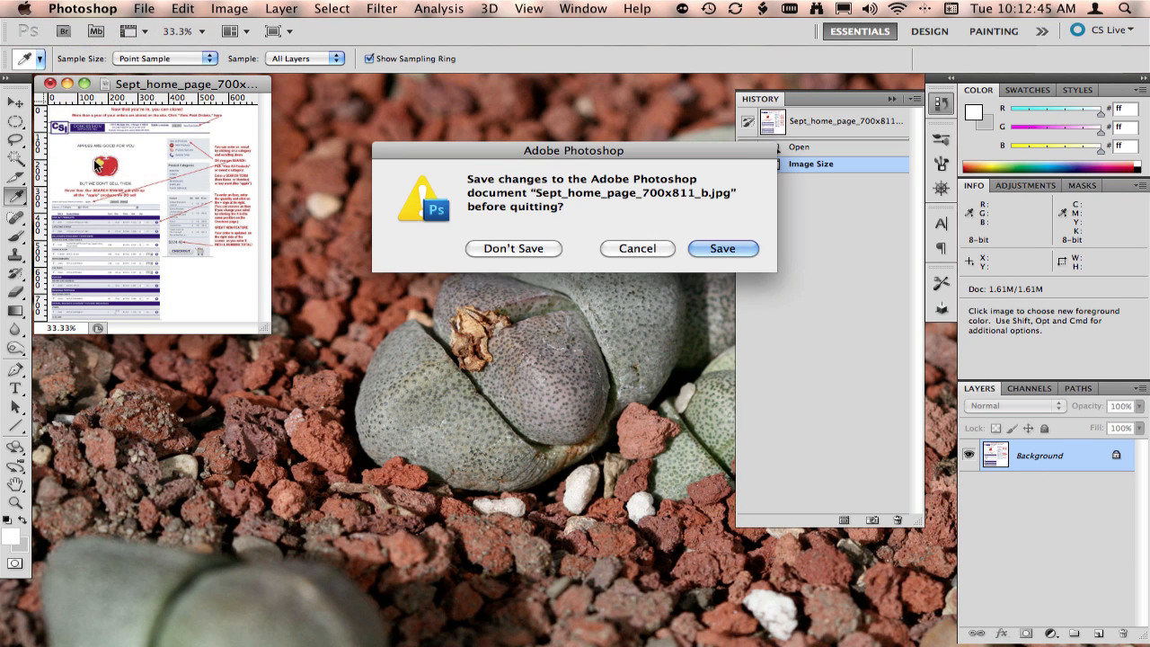
click(525, 249)
- Load the Concession Services site's /administrator/ login page in Safari
mouse_move(762, 632)
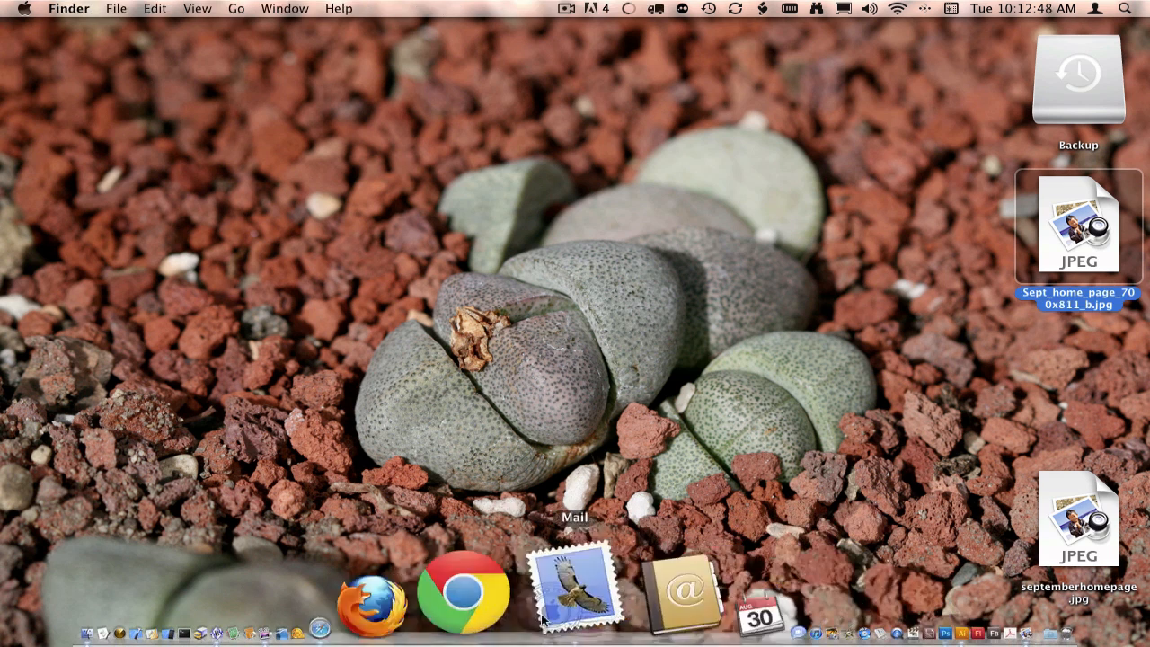
click(551, 592)
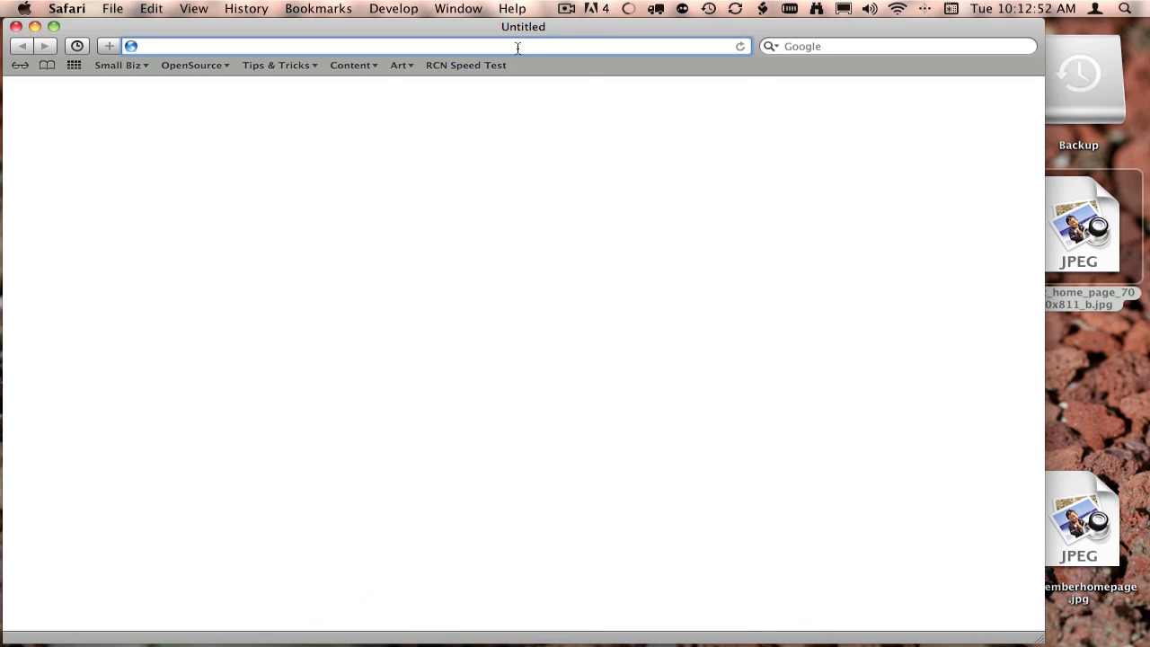
text(7)
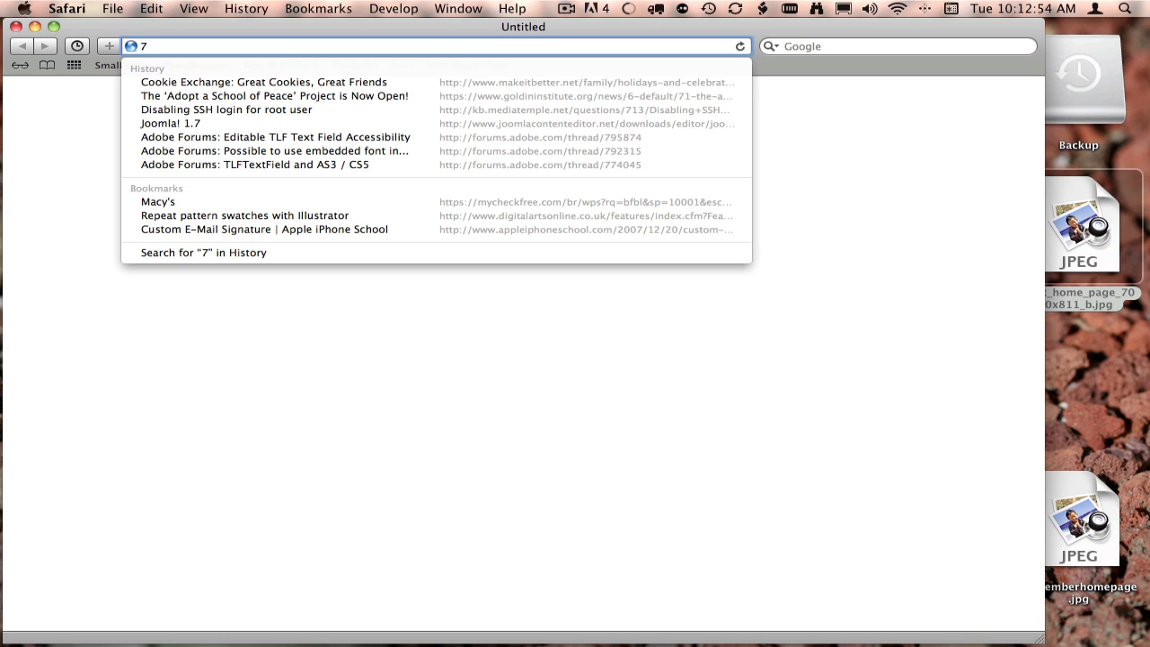
text(4)
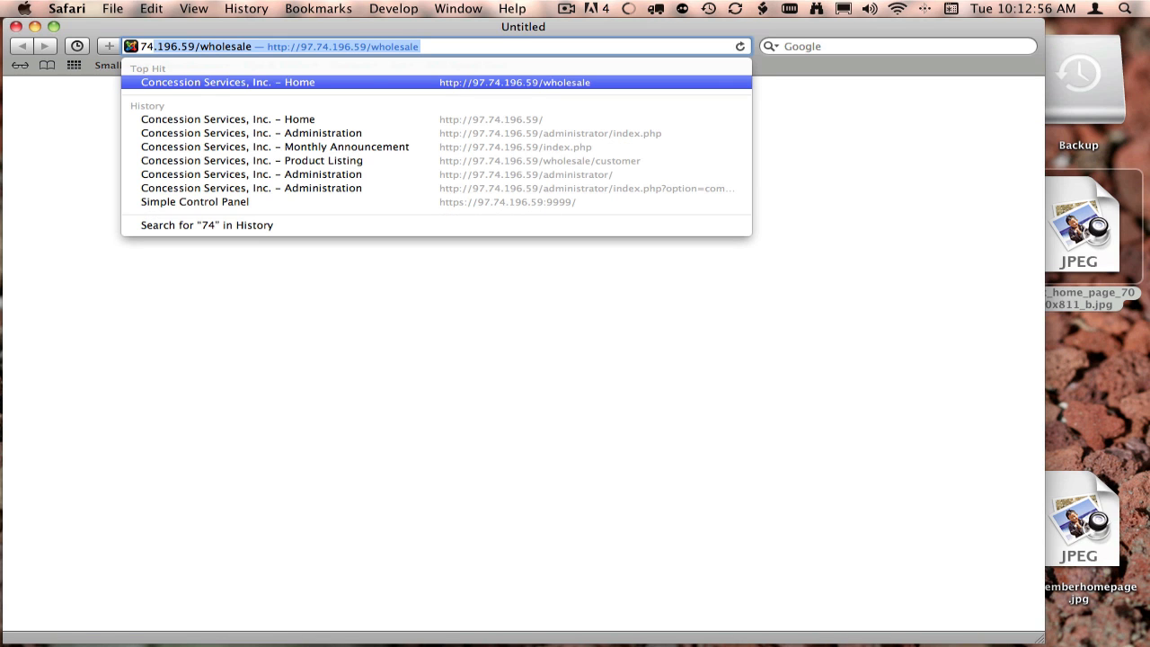
key(Return)
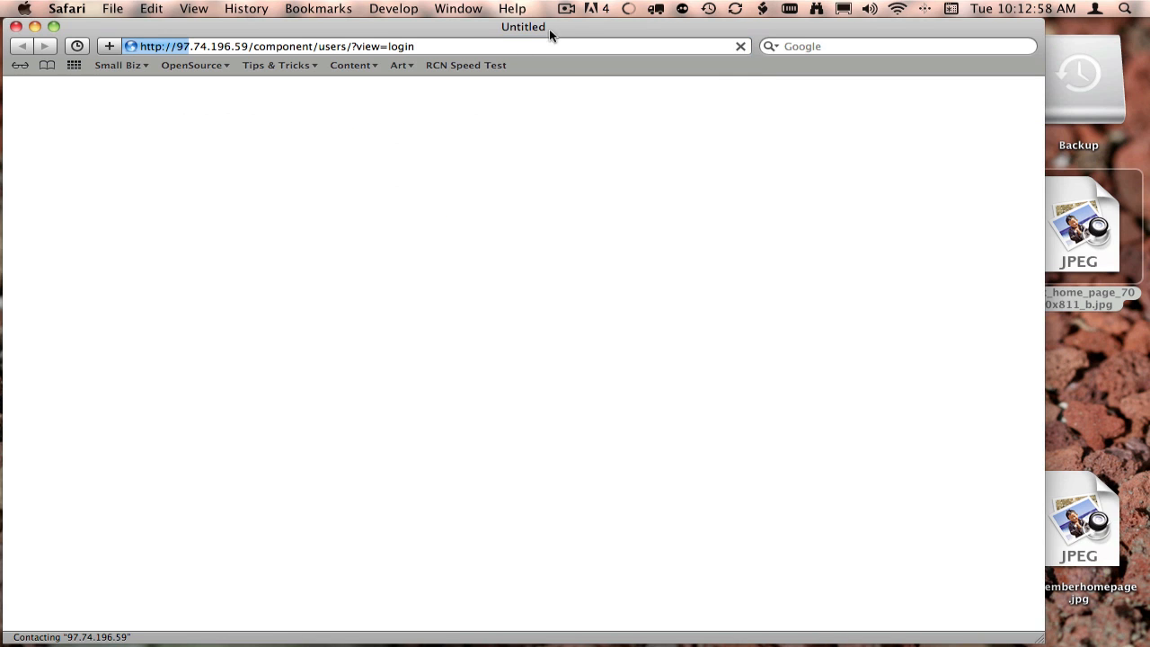
double_click(277, 46)
drag(277, 47, 436, 48)
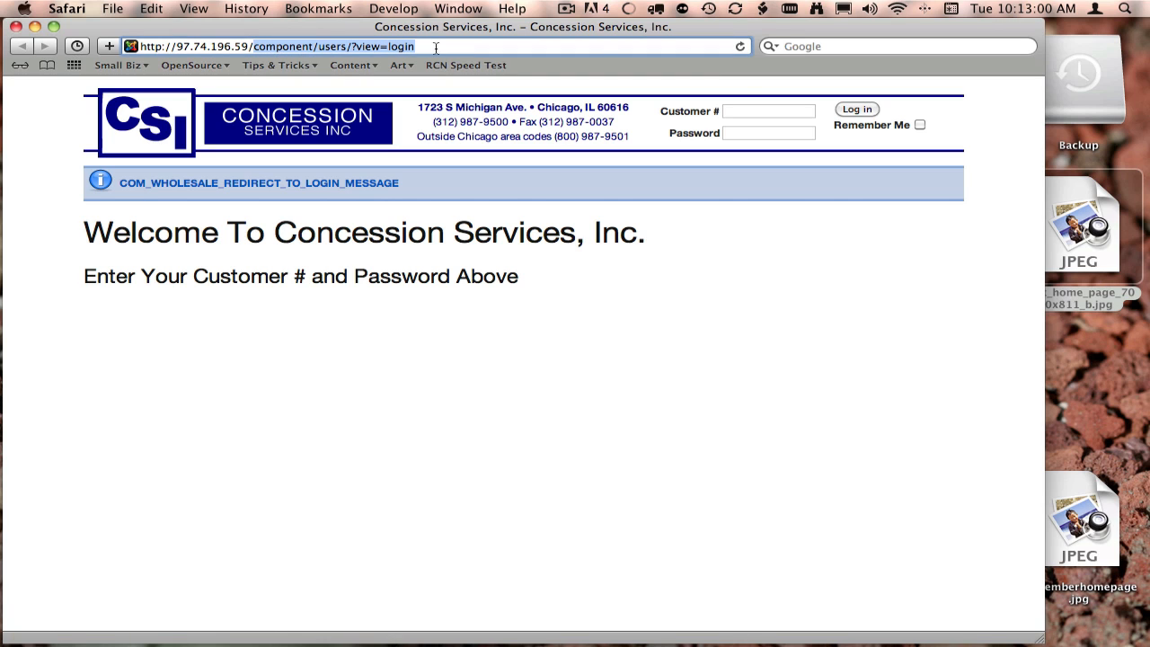
text(administra)
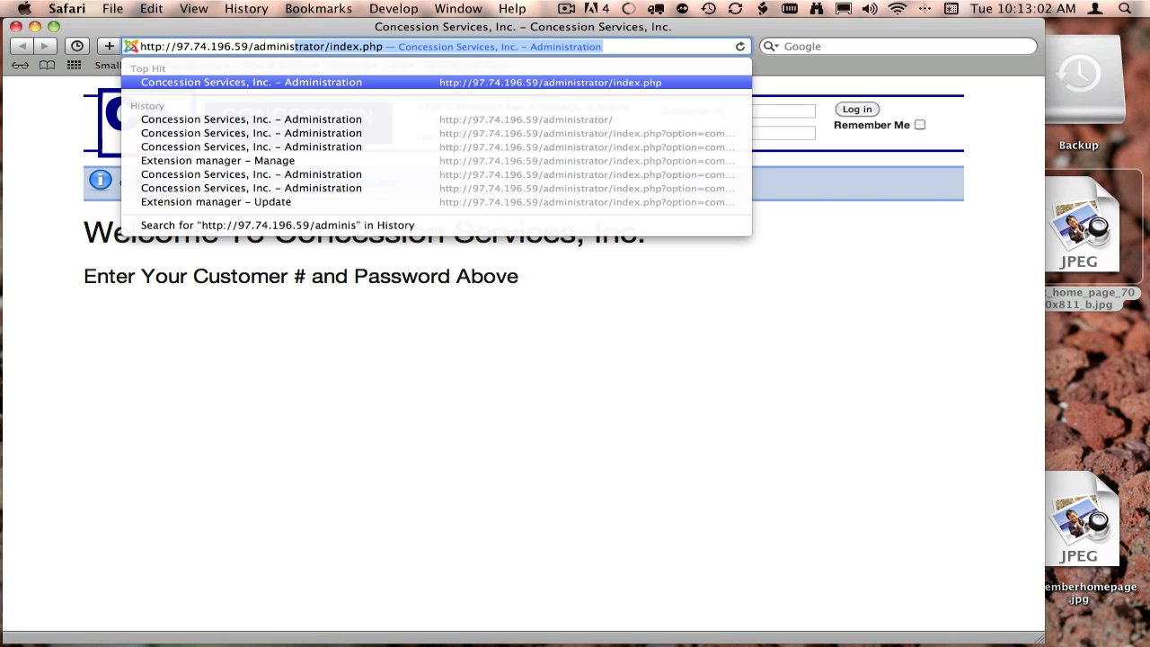
text(tor/)
key(Return)
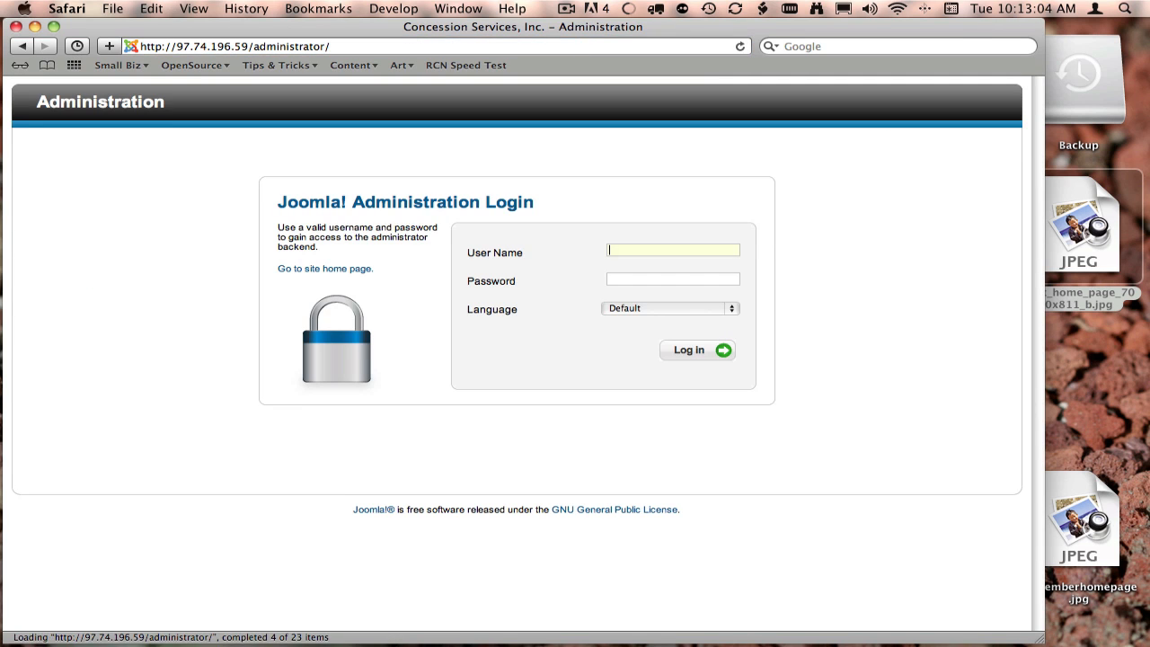
- Log in with the administrator user name and password
key(Tab)
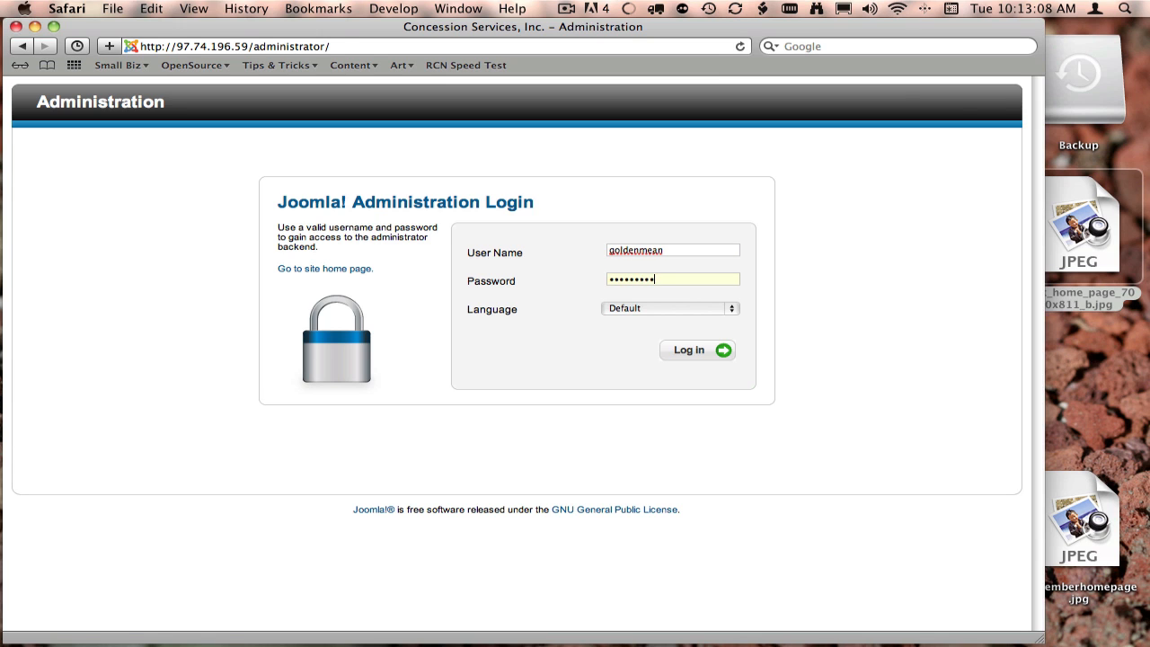
key(Return)
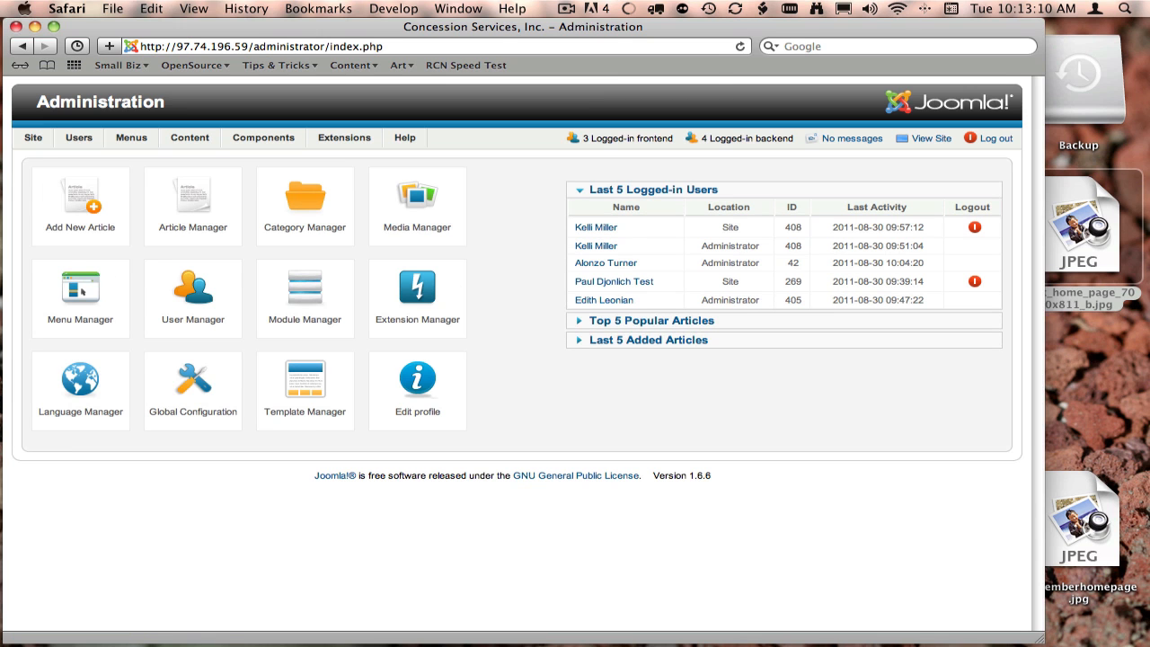
- Try to open the September Announcement article from the Article Manager
mouse_move(183, 139)
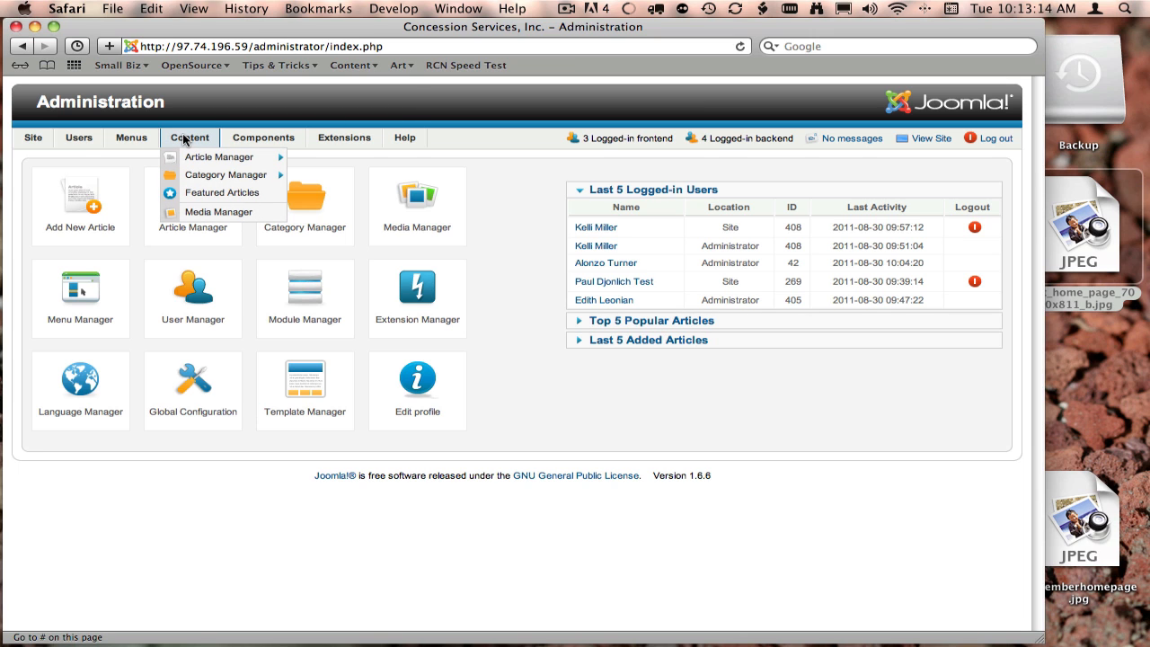
click(190, 157)
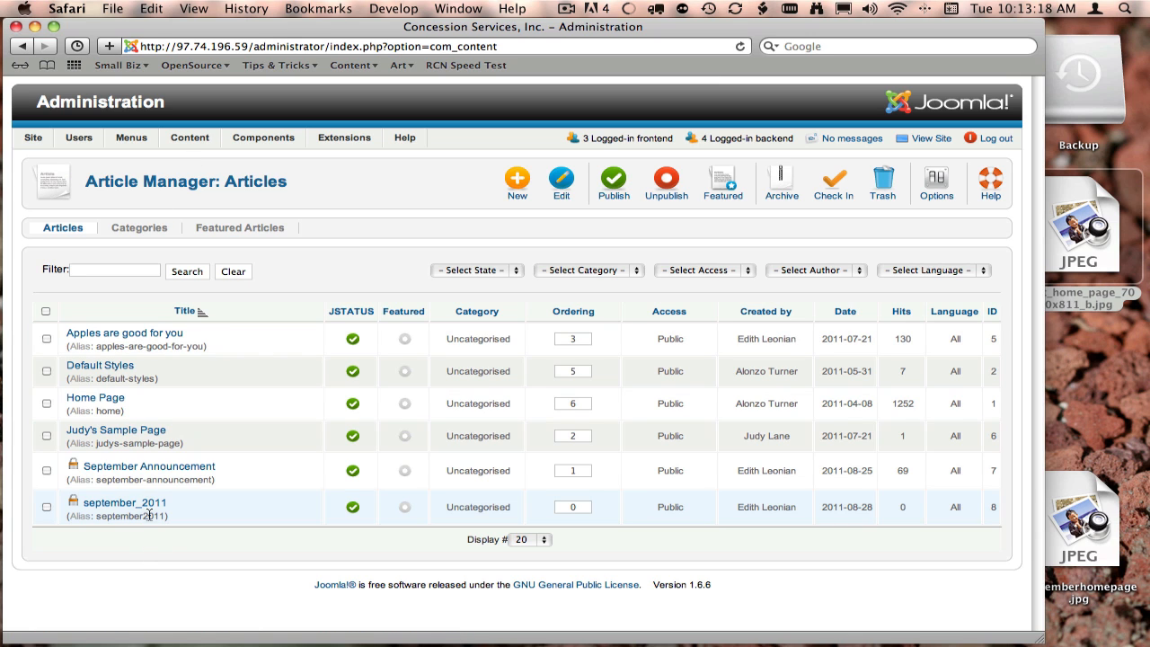
click(133, 467)
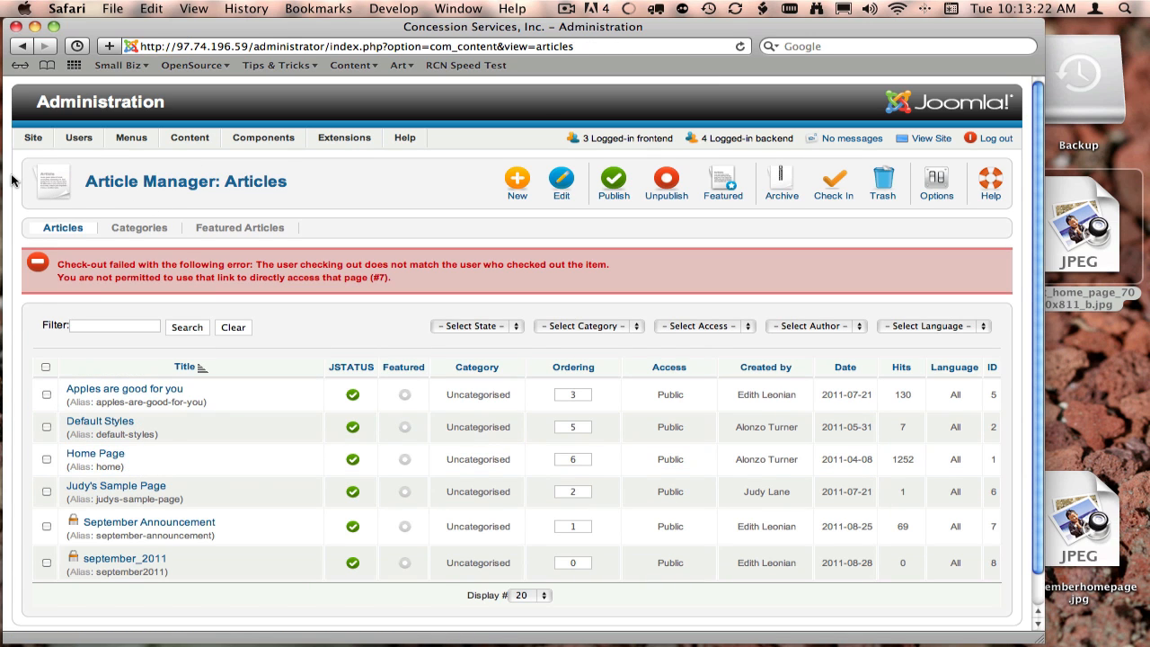
- Run Global Check-in on the jos_content table to release the locked items
mouse_move(27, 137)
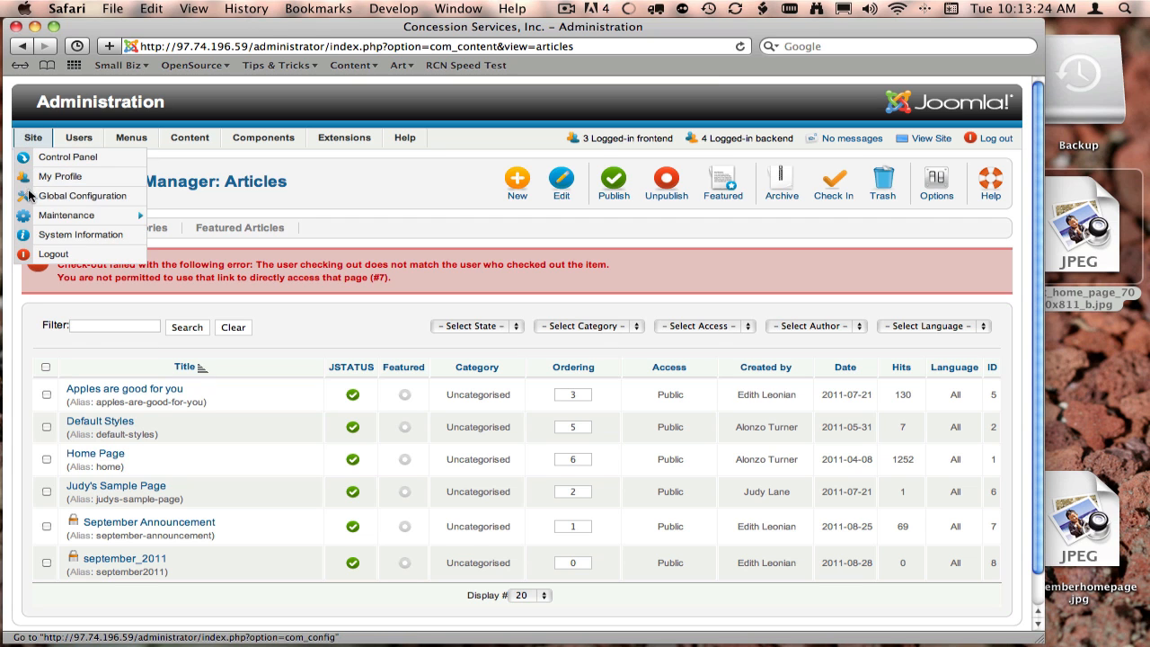
mouse_move(31, 214)
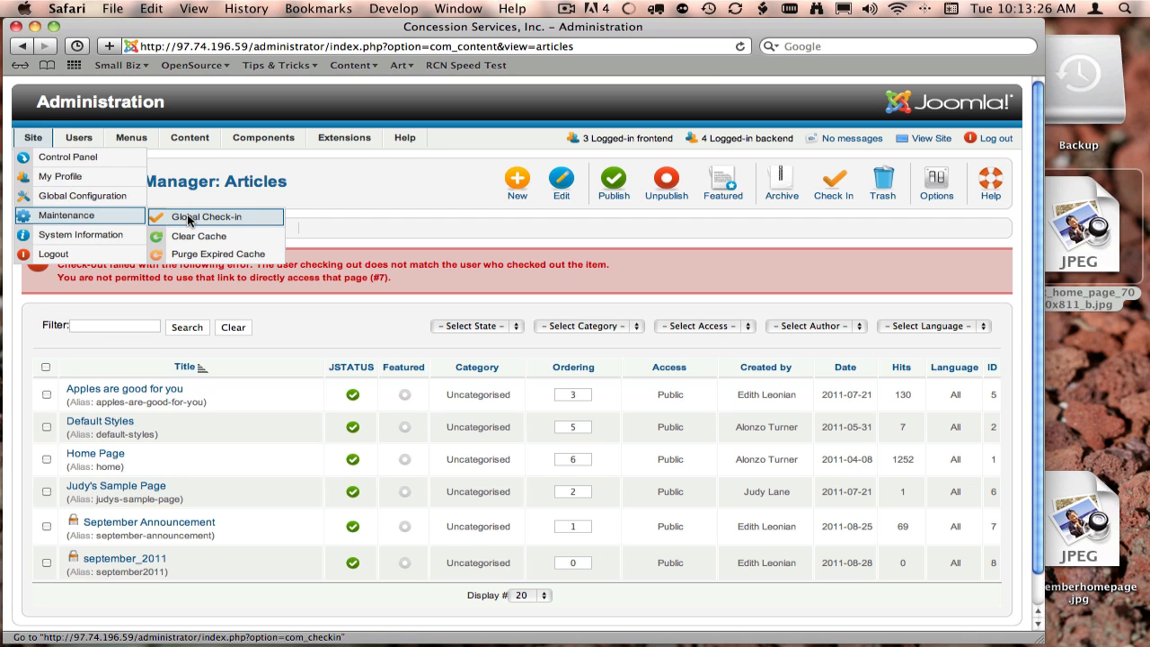
click(186, 219)
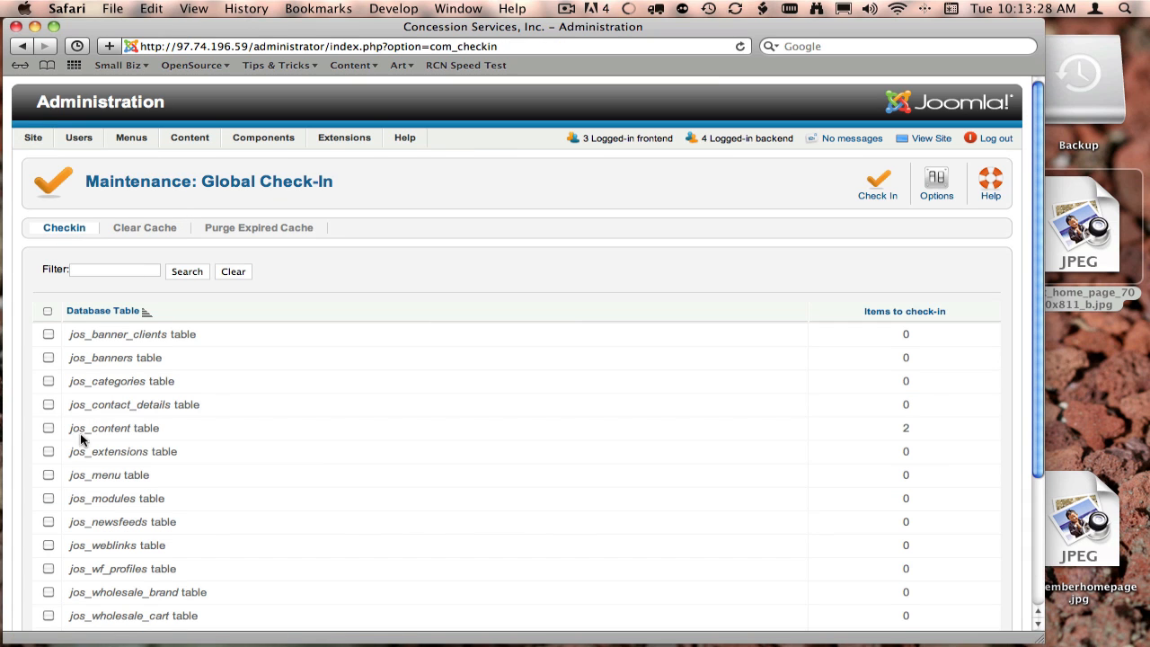
click(48, 429)
click(877, 186)
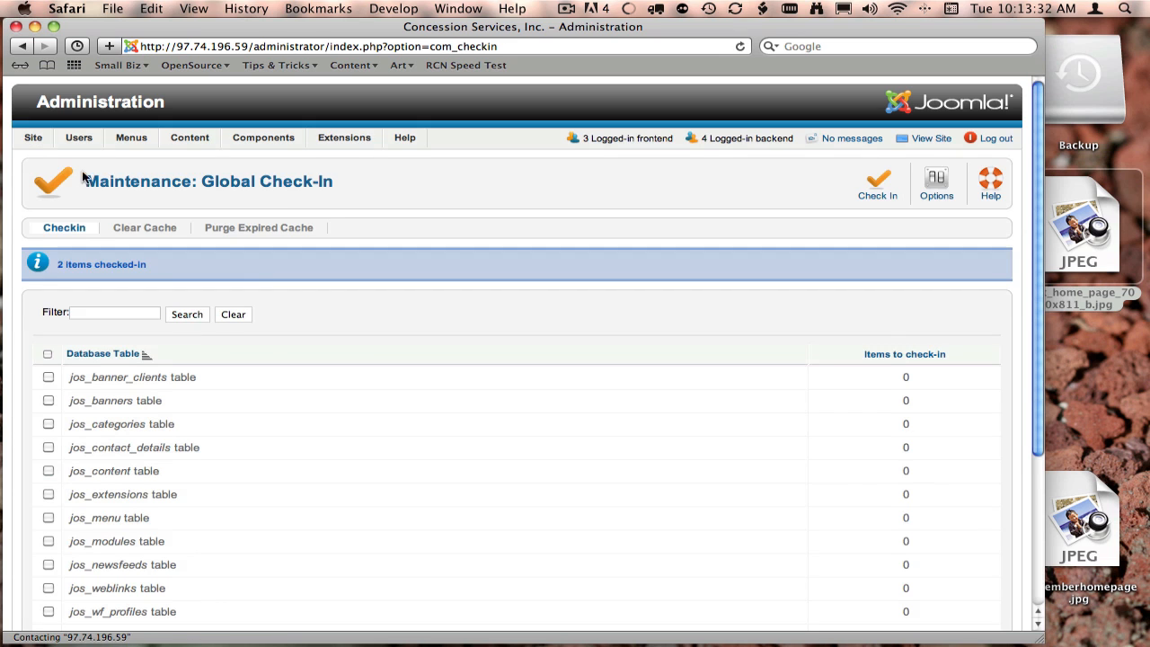
- Open September Announcement, enlarge its editor, and select the homepage screenshot image
click(187, 158)
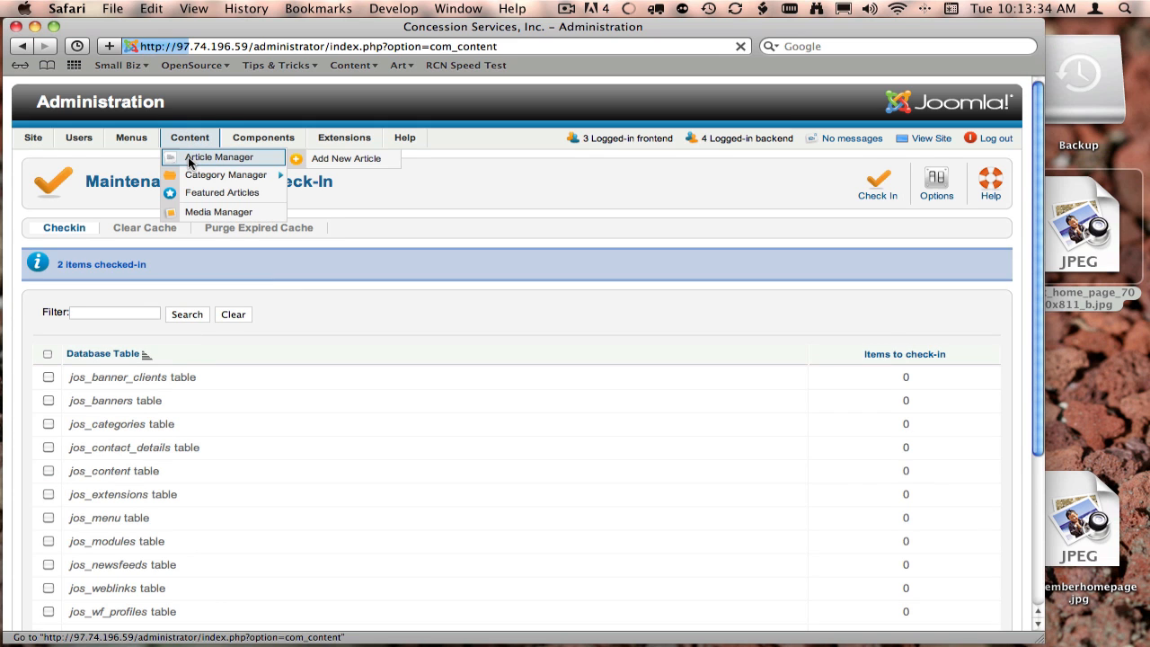
click(116, 463)
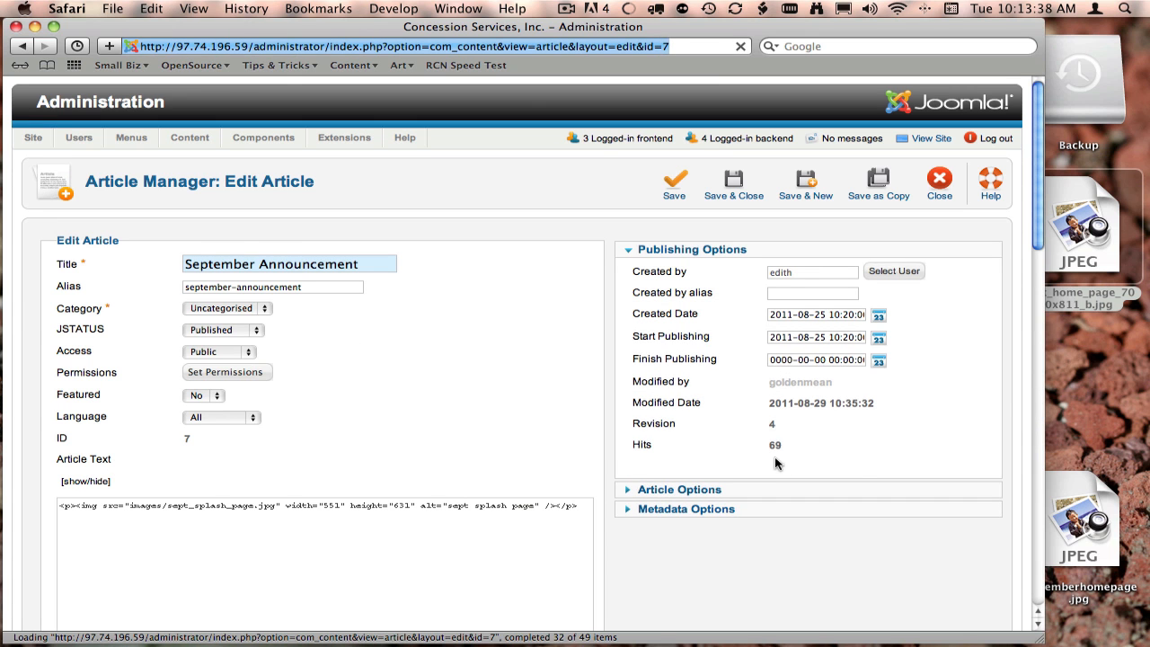
scroll(763, 460, down, 10)
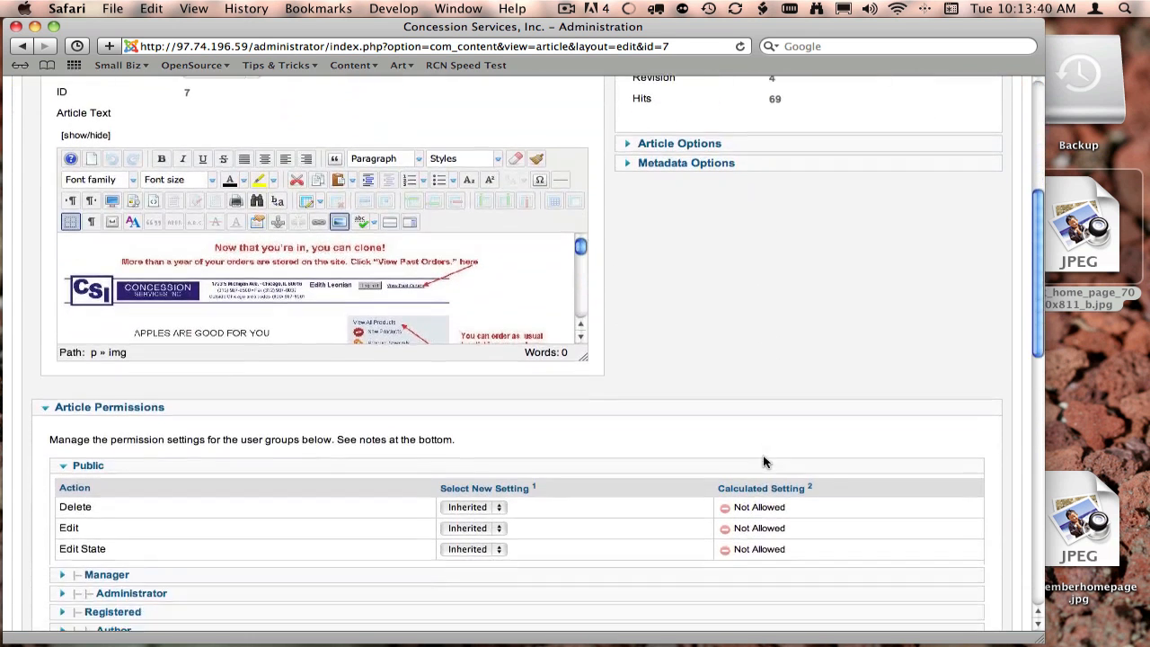
drag(584, 325, 688, 620)
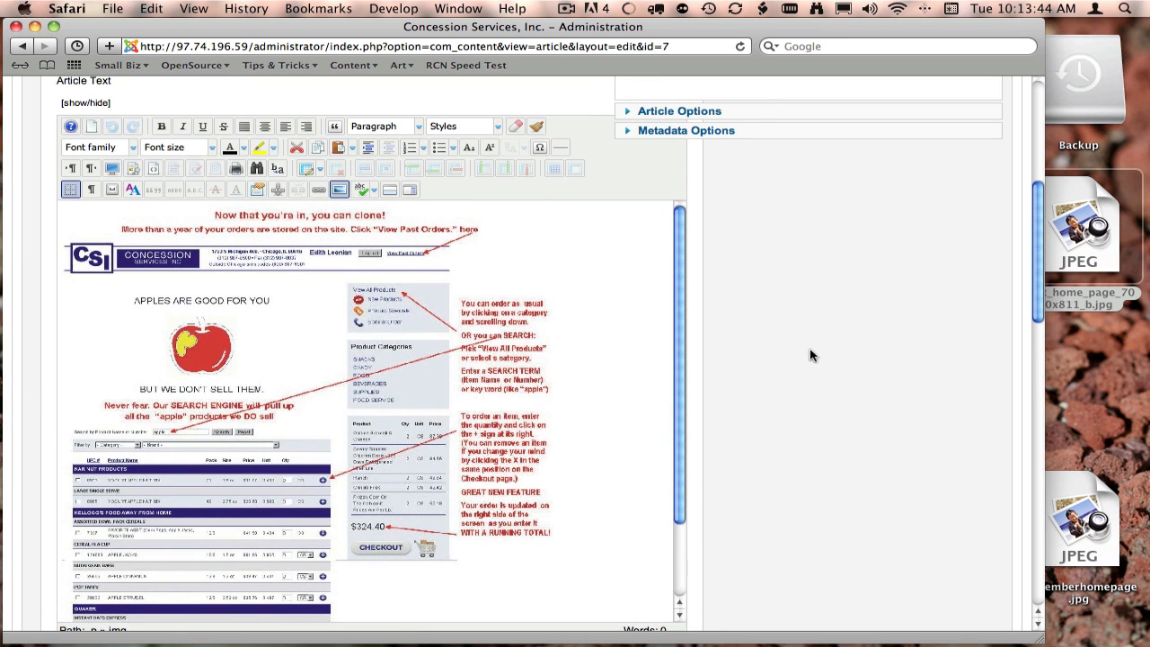
scroll(811, 352, down, 1)
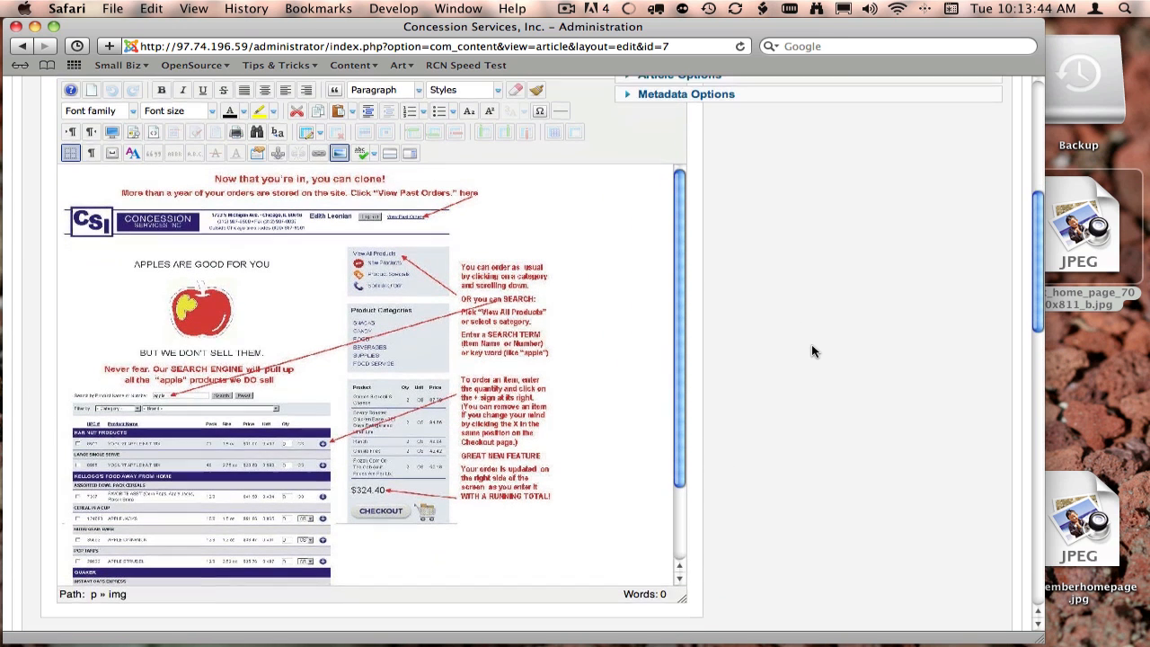
click(343, 293)
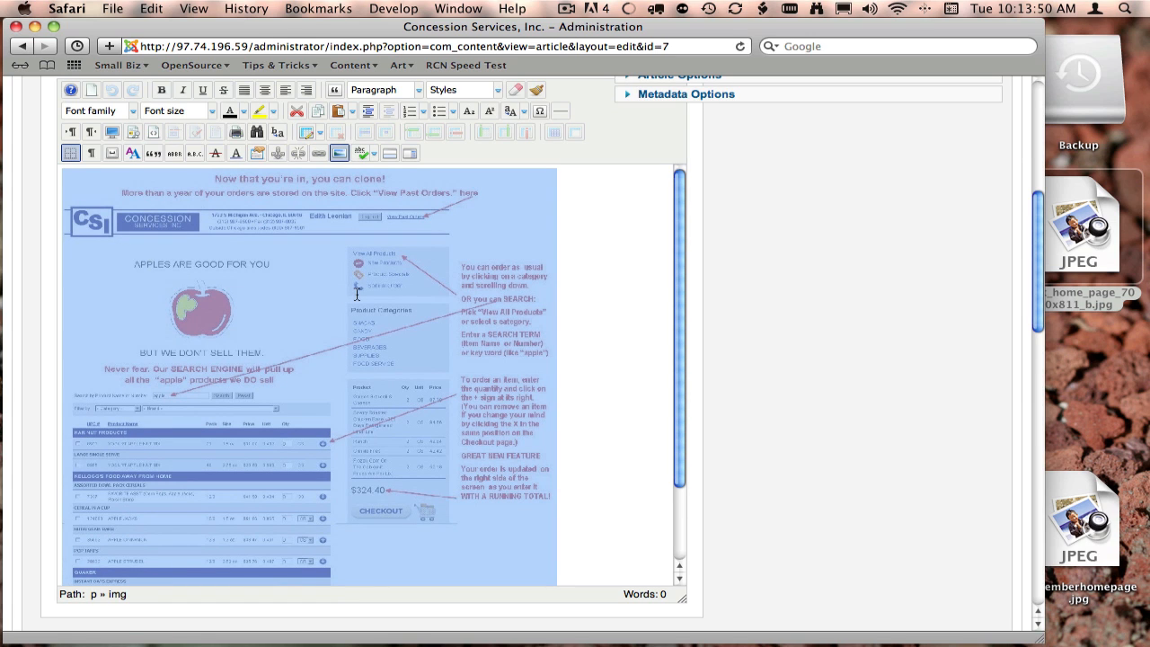
click(584, 293)
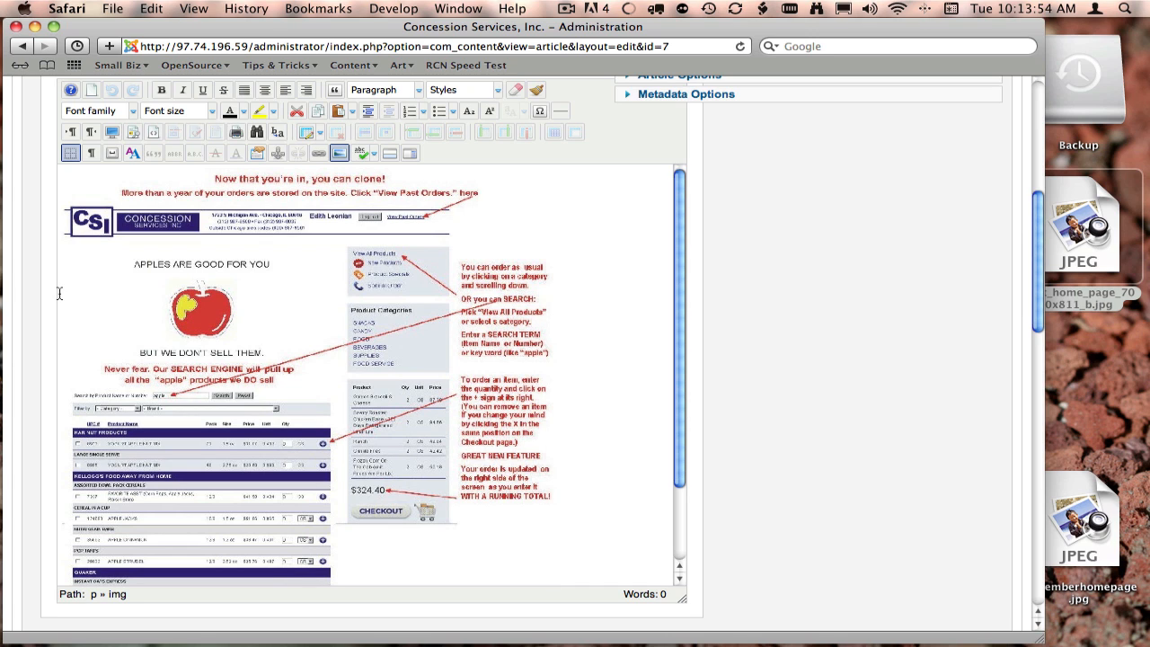
click(277, 297)
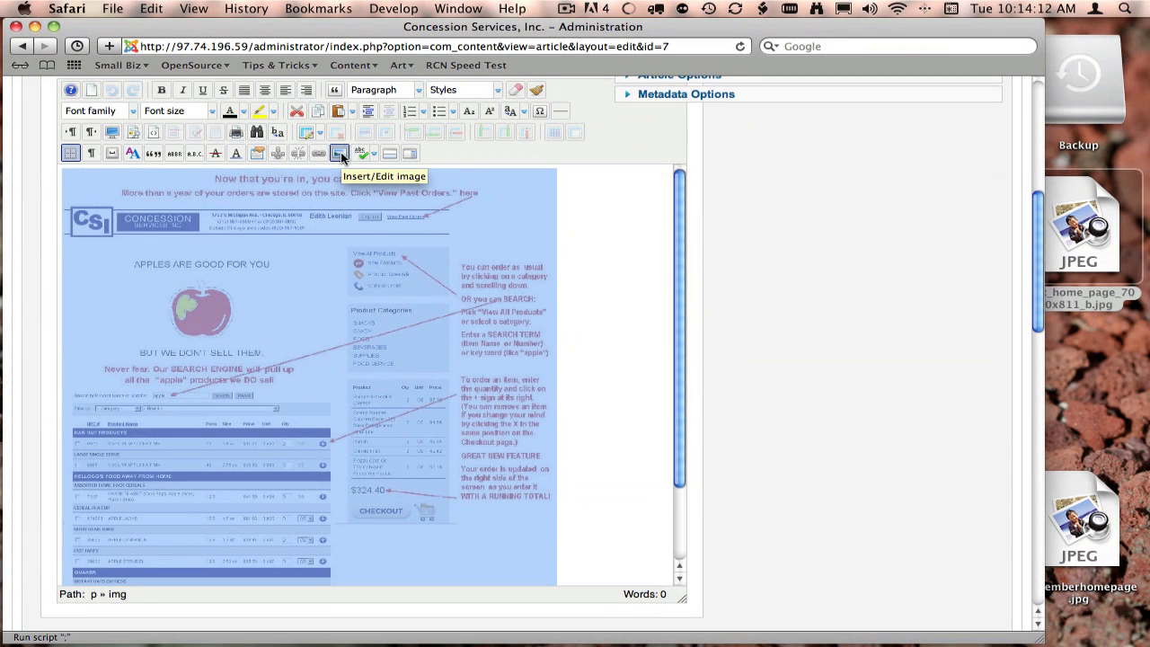
- Open the image properties for sept_splash_page.jpg and bring up the Upload dialog
click(340, 154)
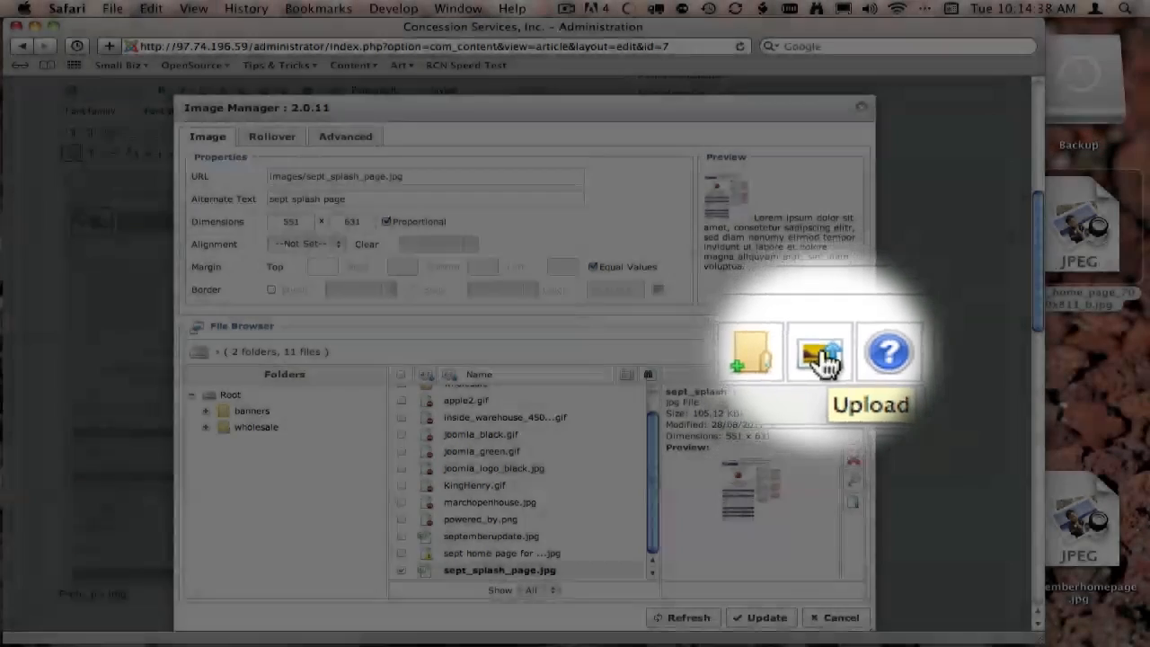
click(821, 354)
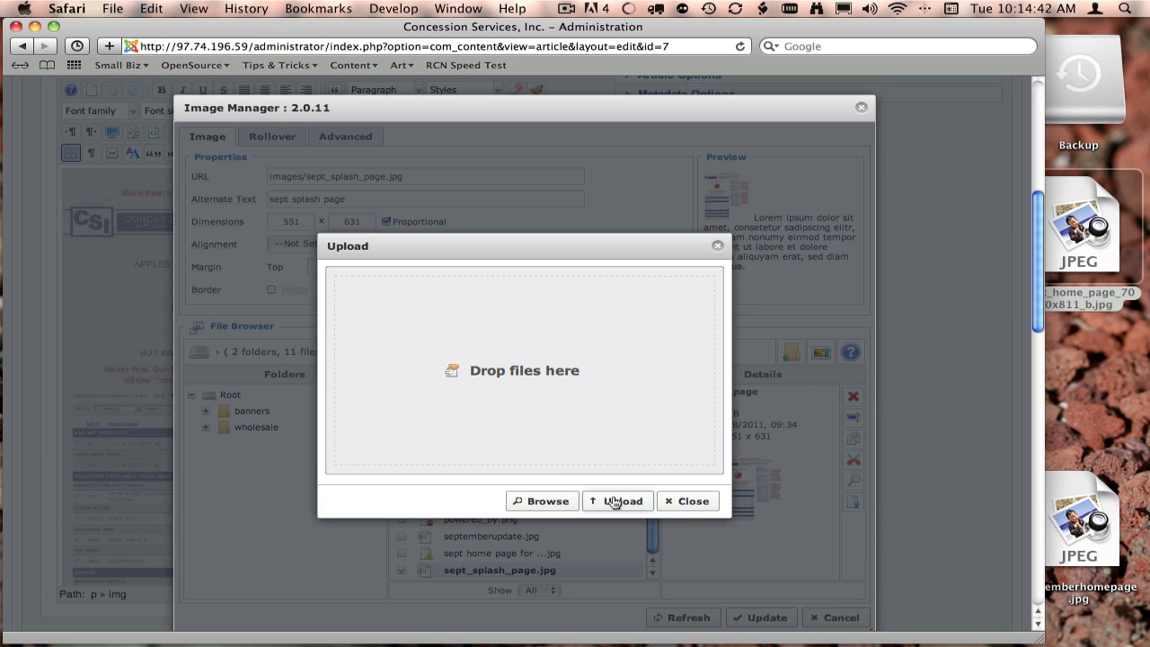
- Upload septemberhomepage.jpg from the Desktop and insert it (700 × 804) into the article
click(539, 501)
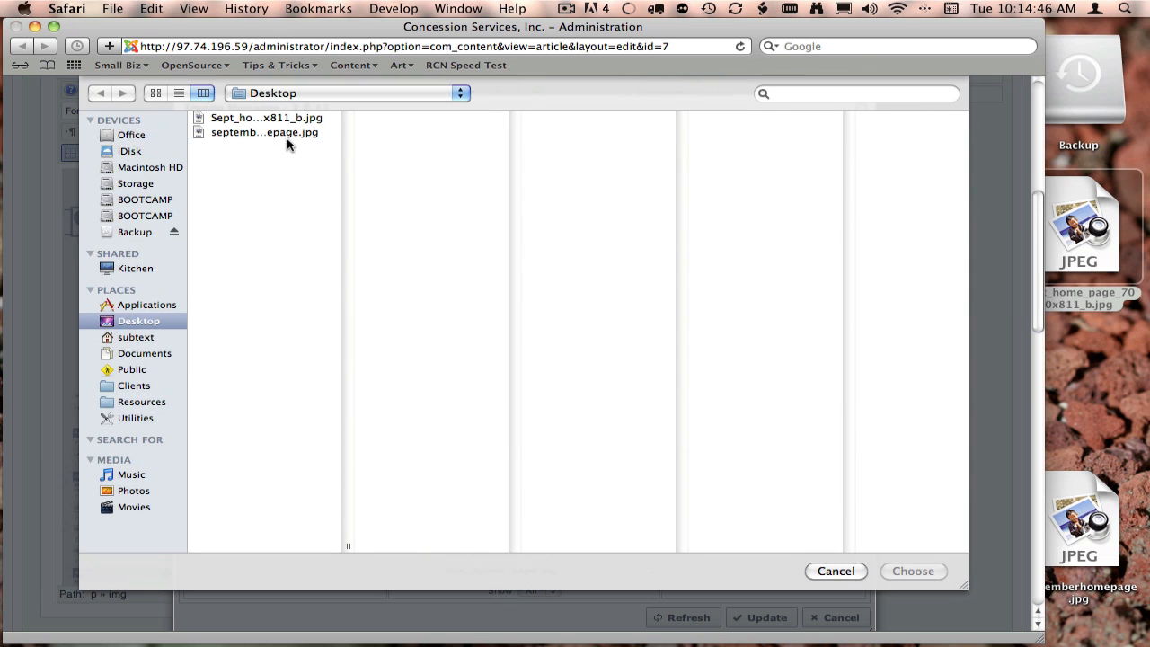
click(281, 133)
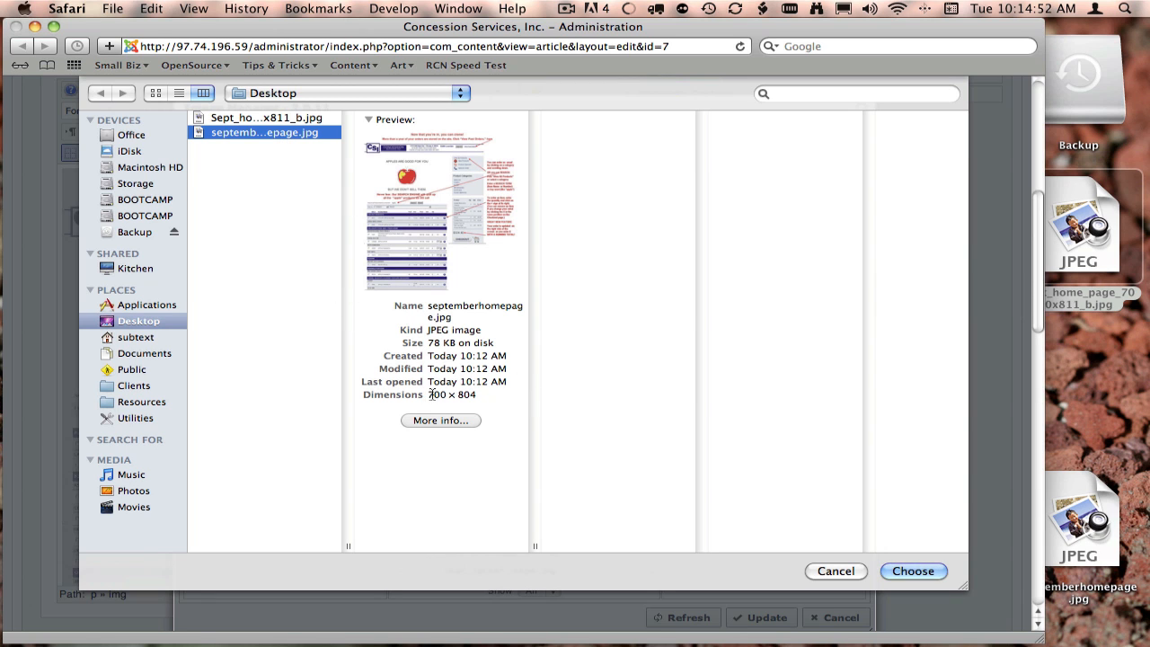
click(925, 569)
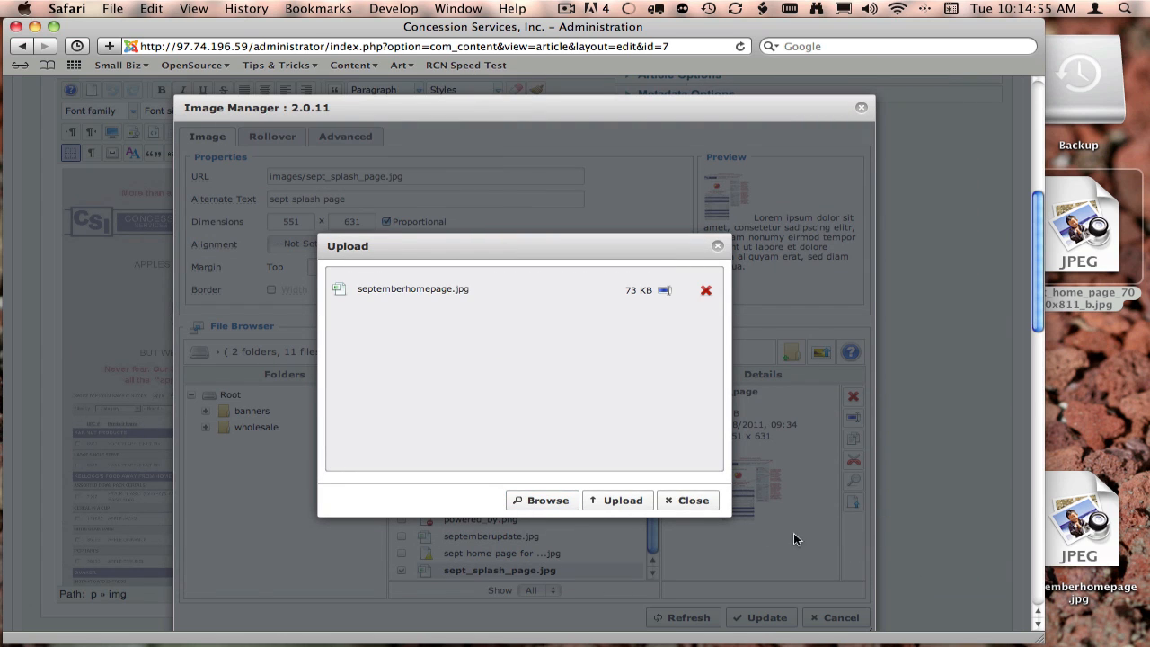
click(617, 502)
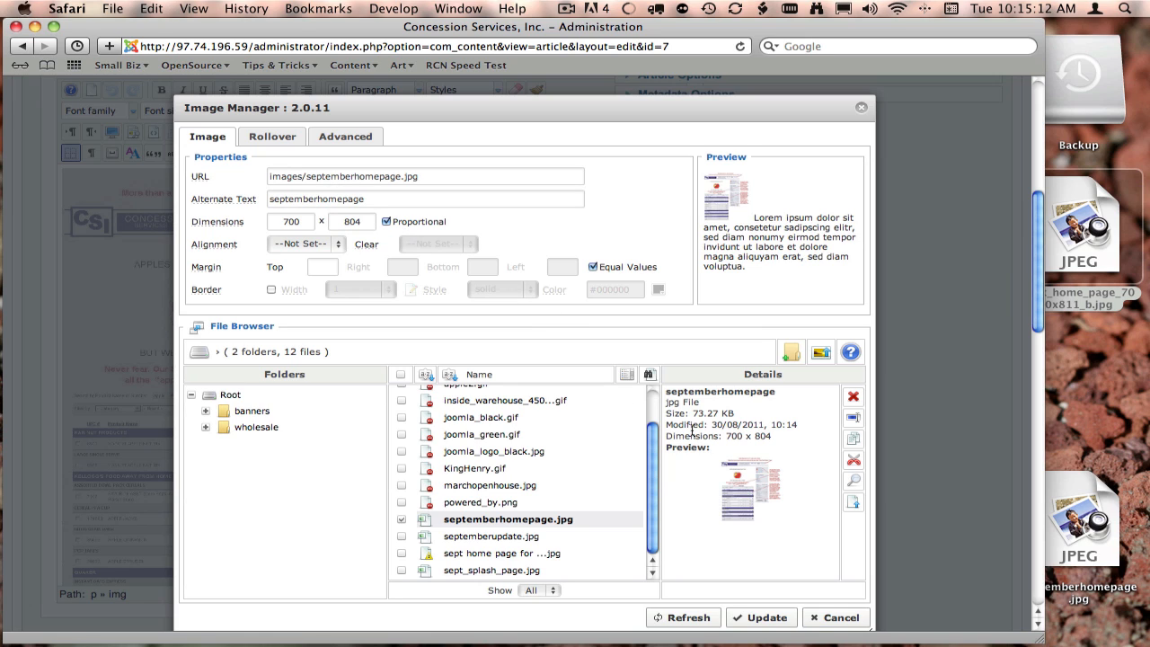
click(774, 619)
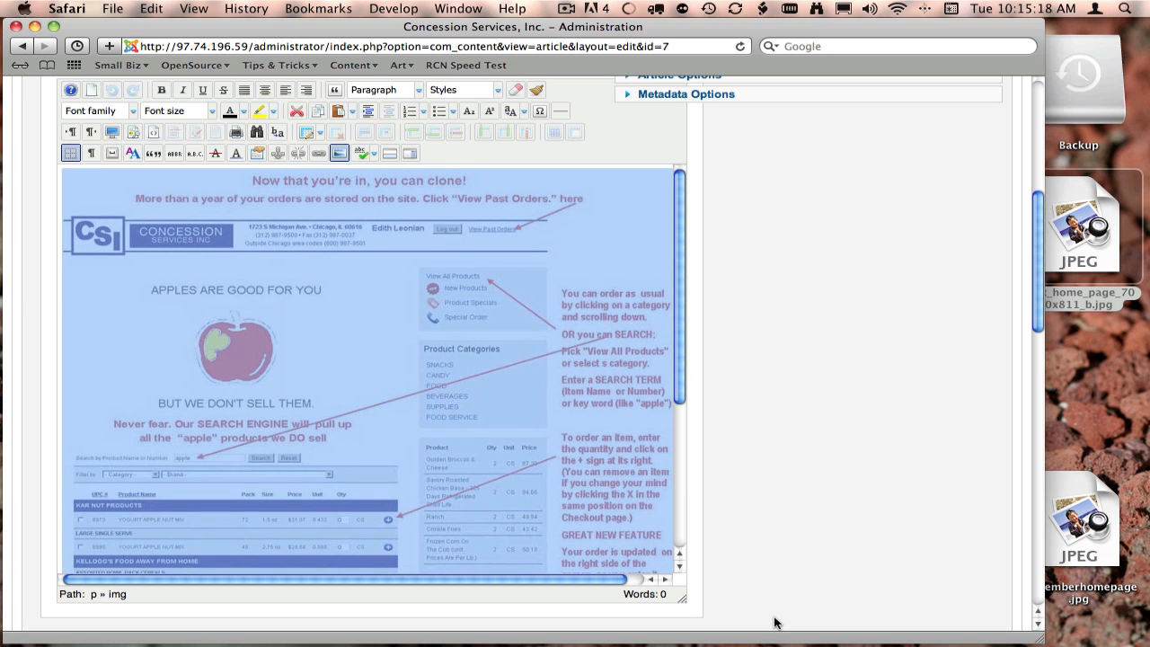
- Save and close the article to return to the articles list
scroll(855, 266, up, 10)
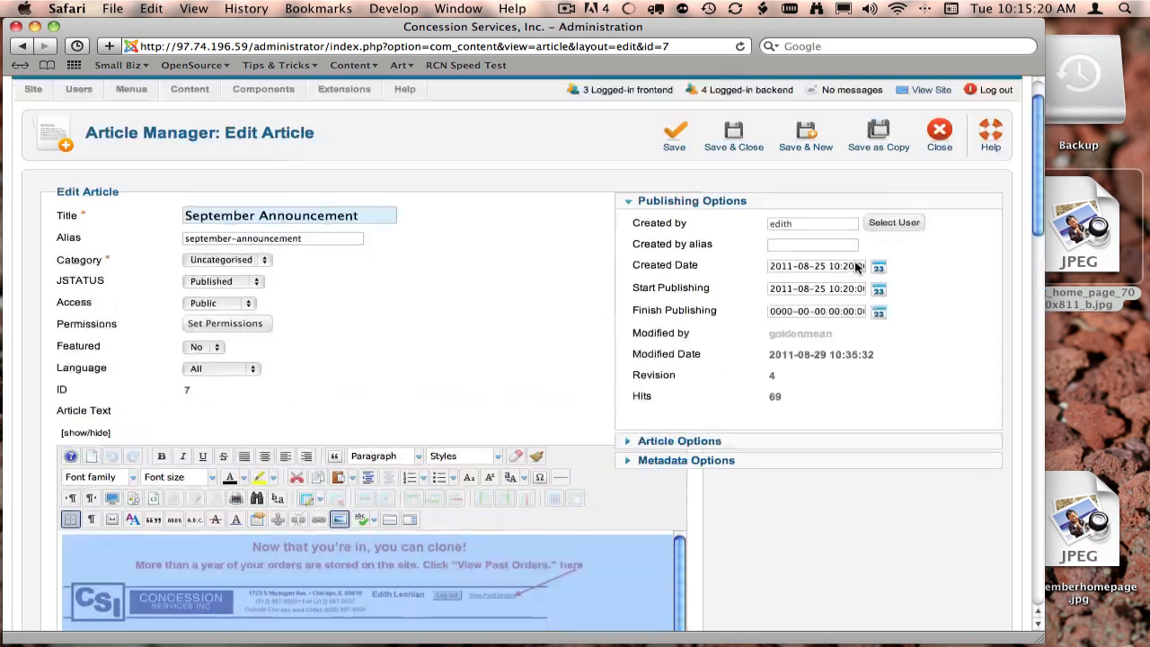
click(738, 151)
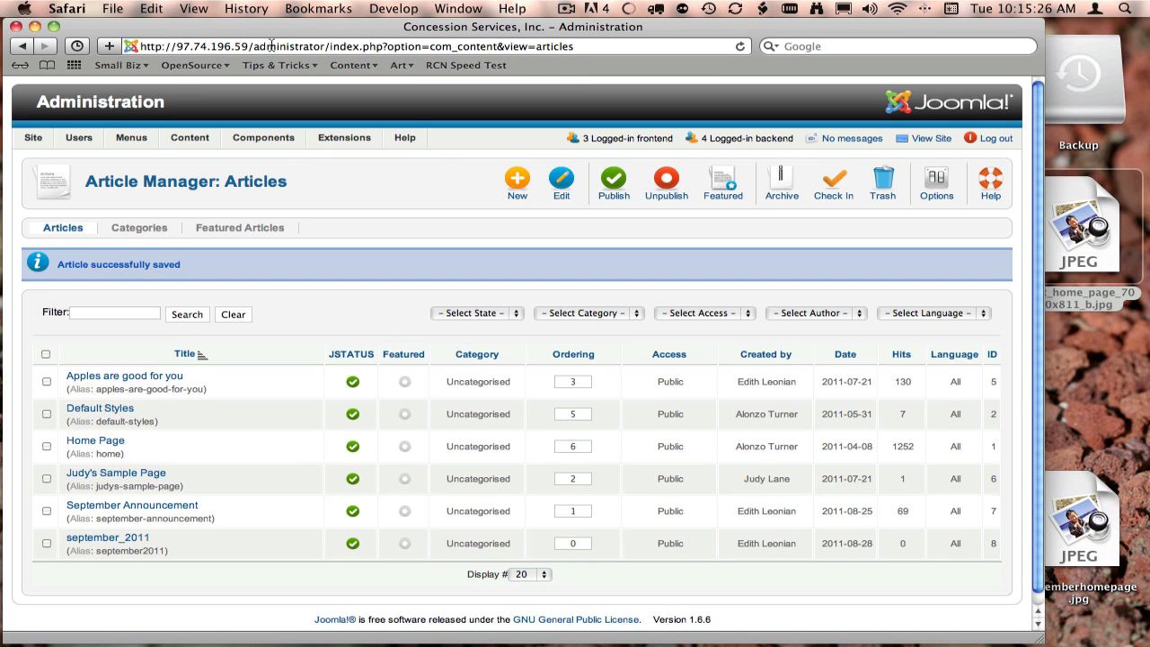
drag(254, 45, 563, 49)
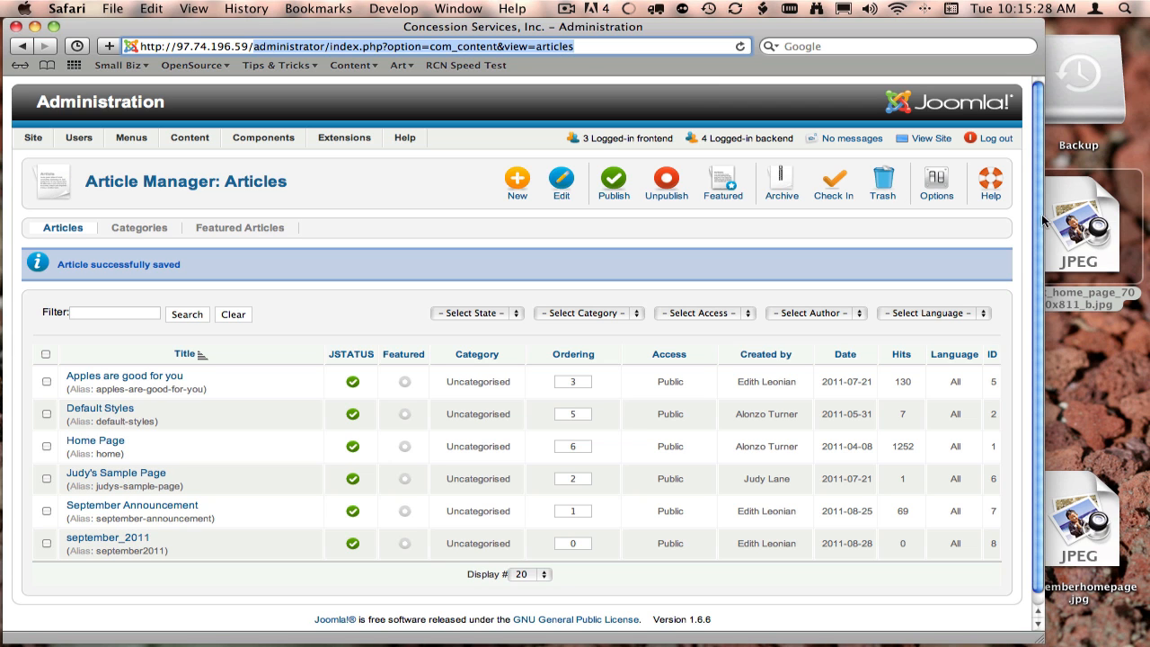
- Open the public site and log in with the customer number and password
click(925, 139)
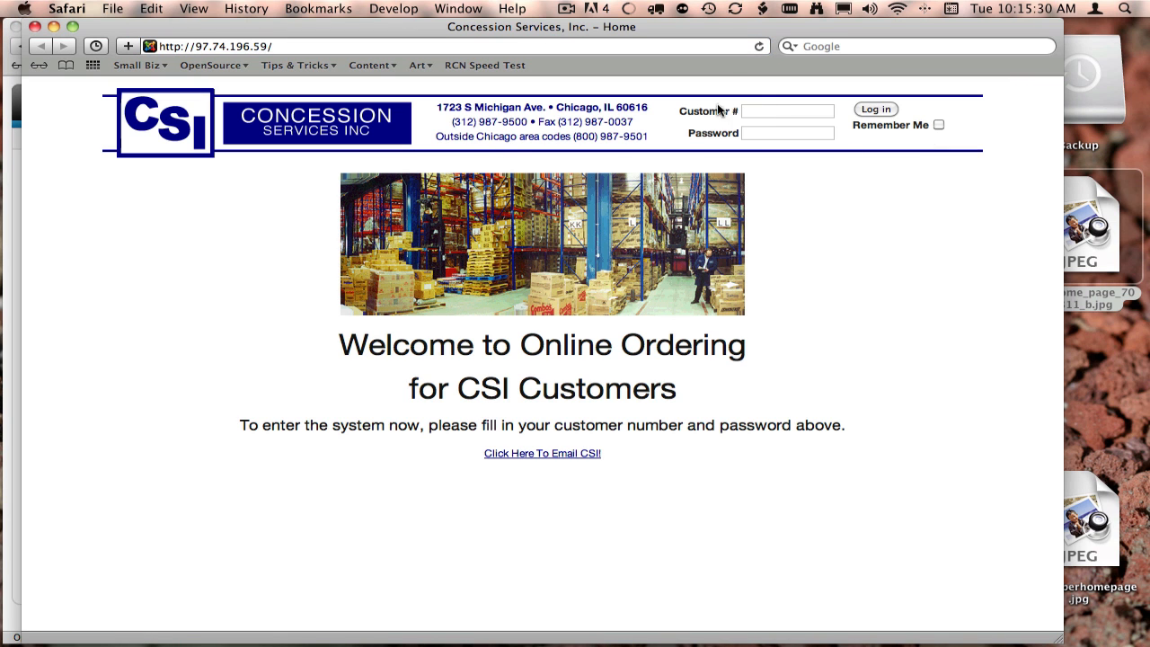
click(771, 110)
key(Tab)
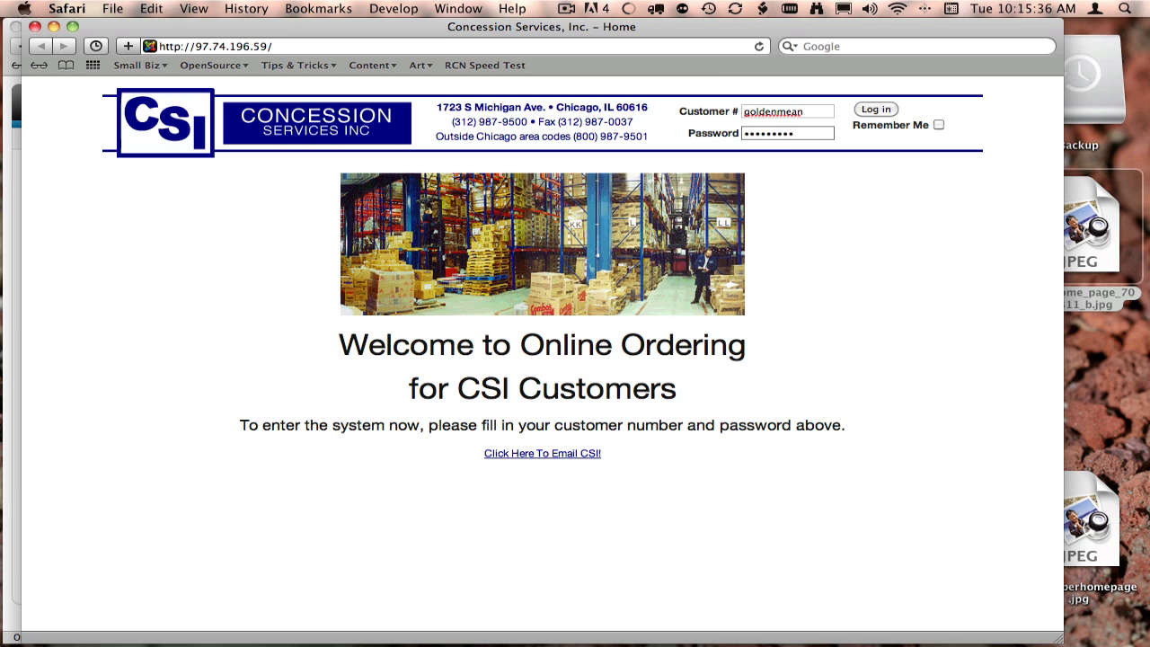
click(871, 109)
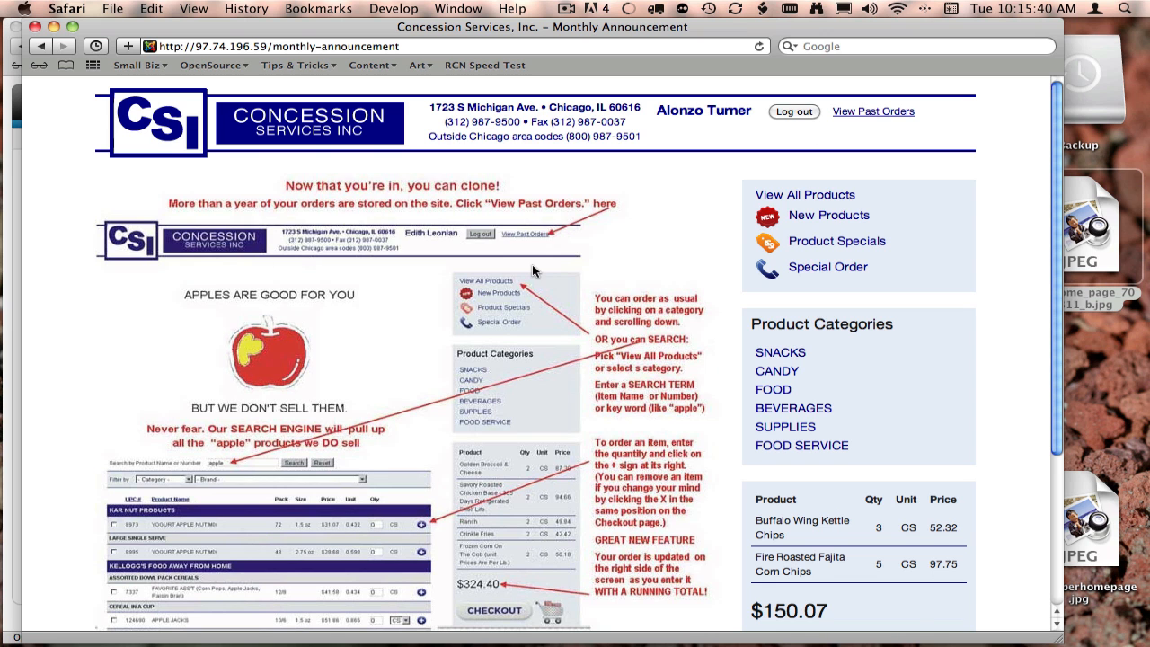
- Review the Monthly Announcement page, then close the customer site window
scroll(531, 264, down, 5)
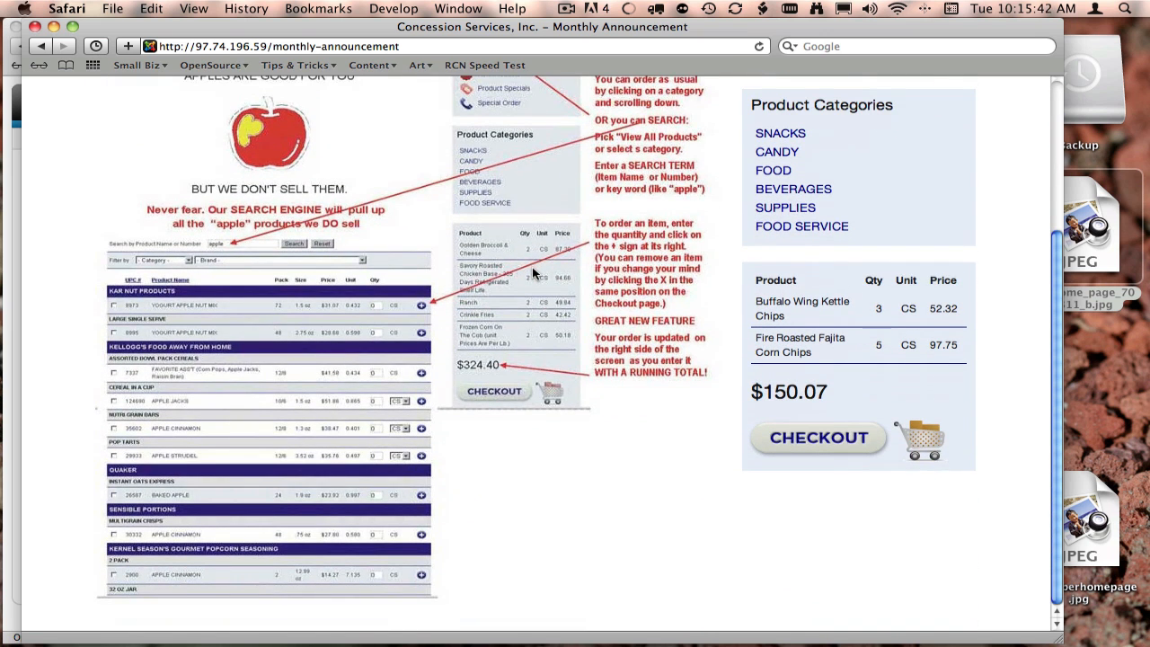
scroll(532, 267, up, 5)
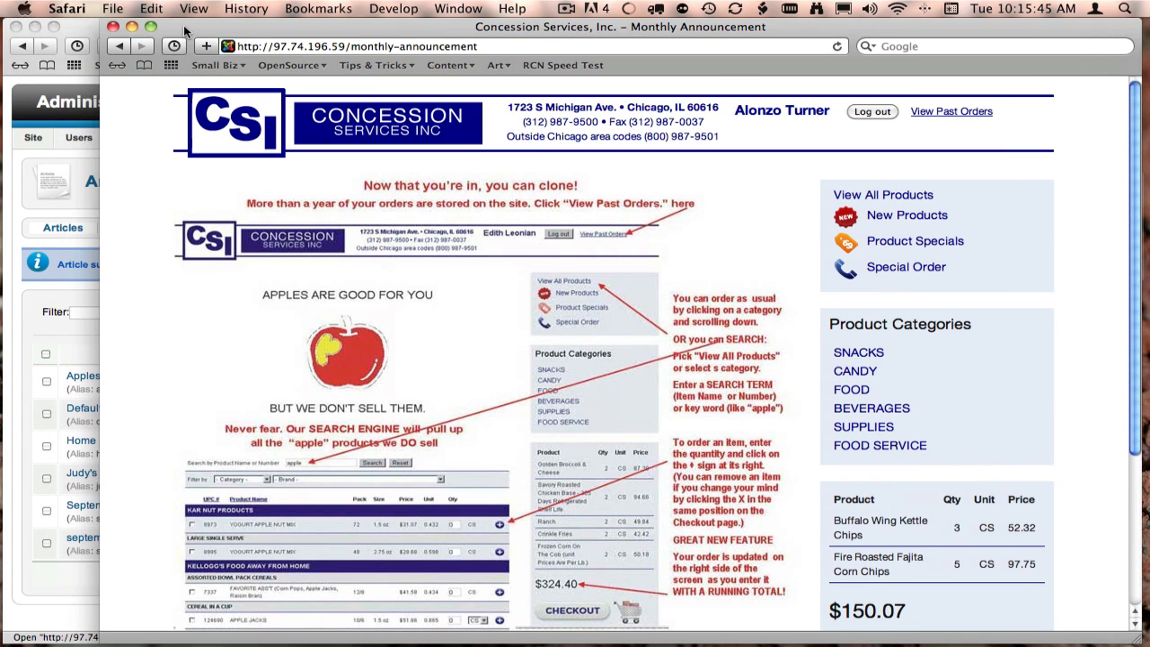
drag(106, 27, 183, 27)
click(131, 26)
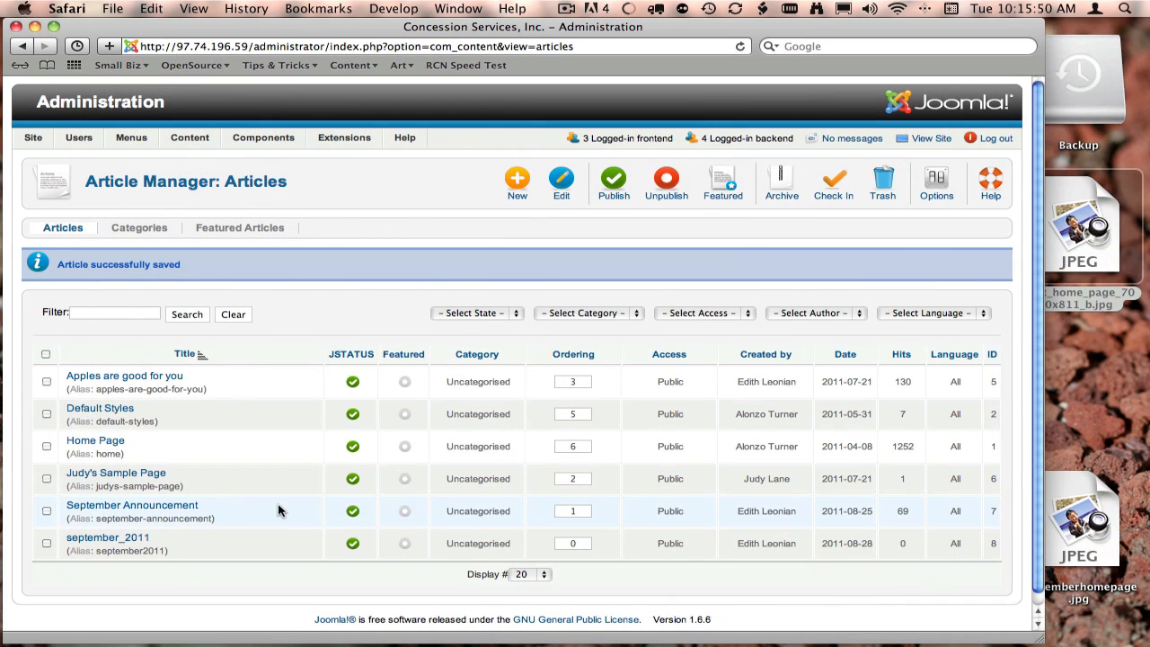
- Open the september_2011 article and select its embedded image
scroll(279, 509, down, 1)
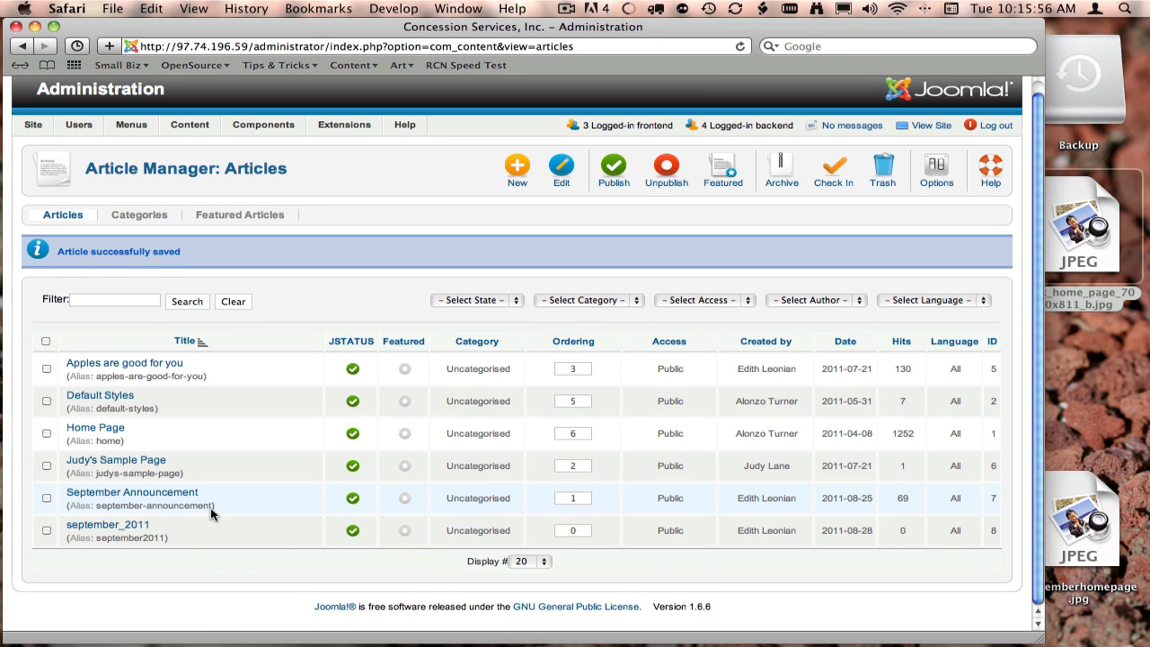
click(110, 528)
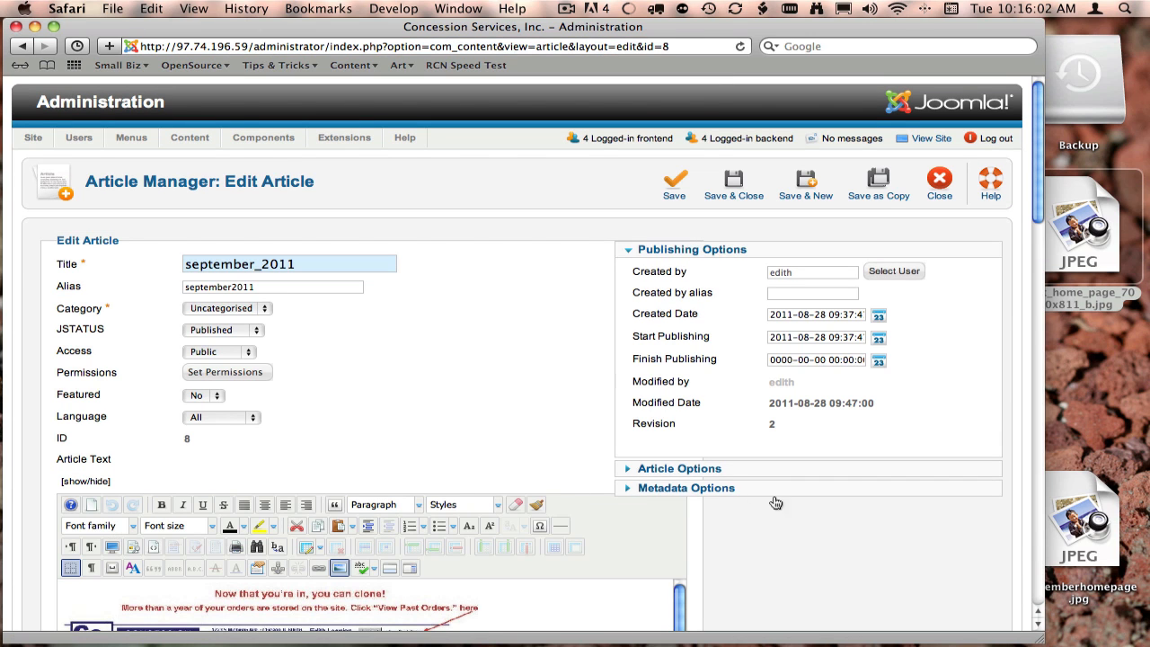
scroll(842, 514, down, 10)
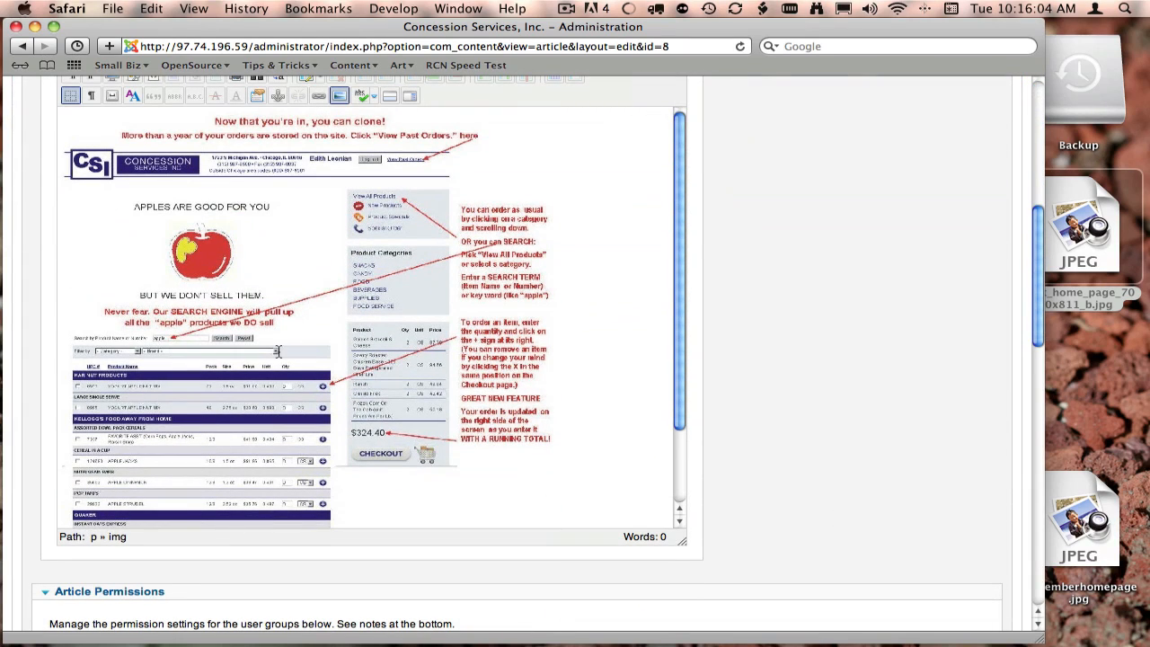
click(279, 347)
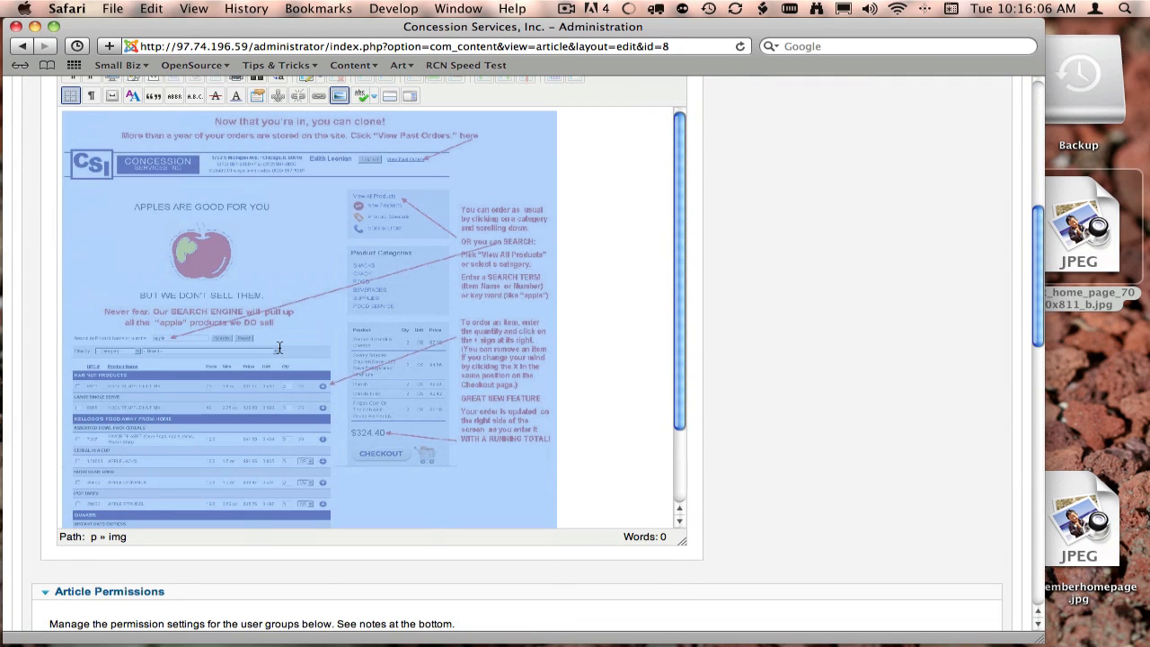
- Replace the image with marchopenhouse.jpg from the Image Manager
click(340, 94)
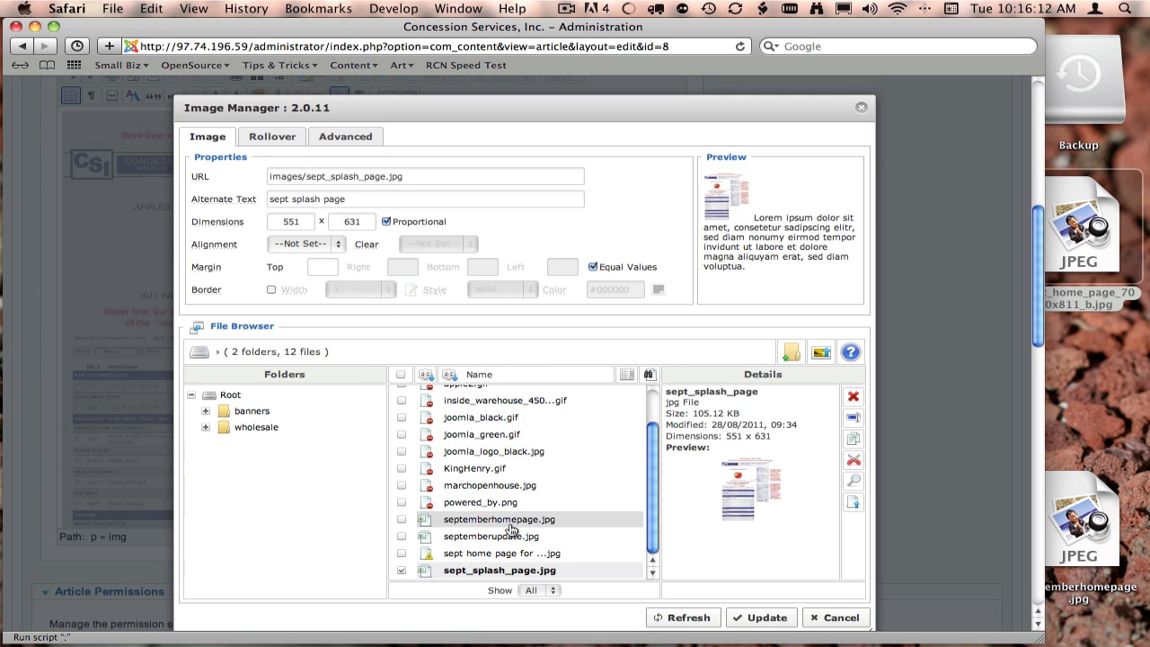
scroll(503, 521, down, 1)
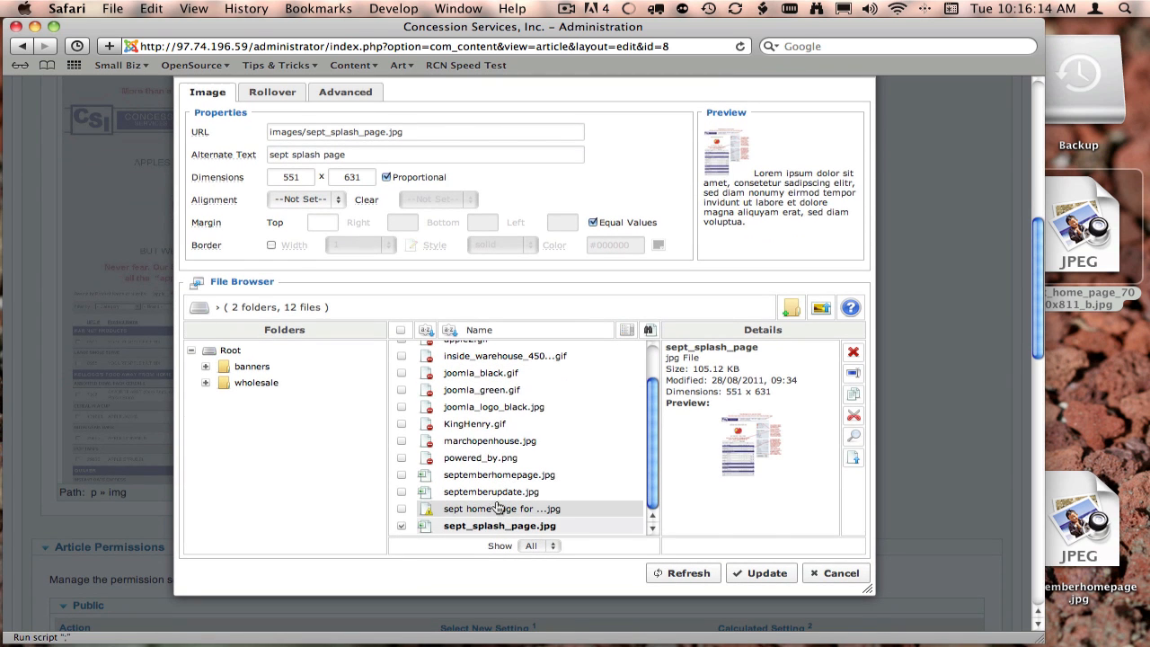
click(485, 476)
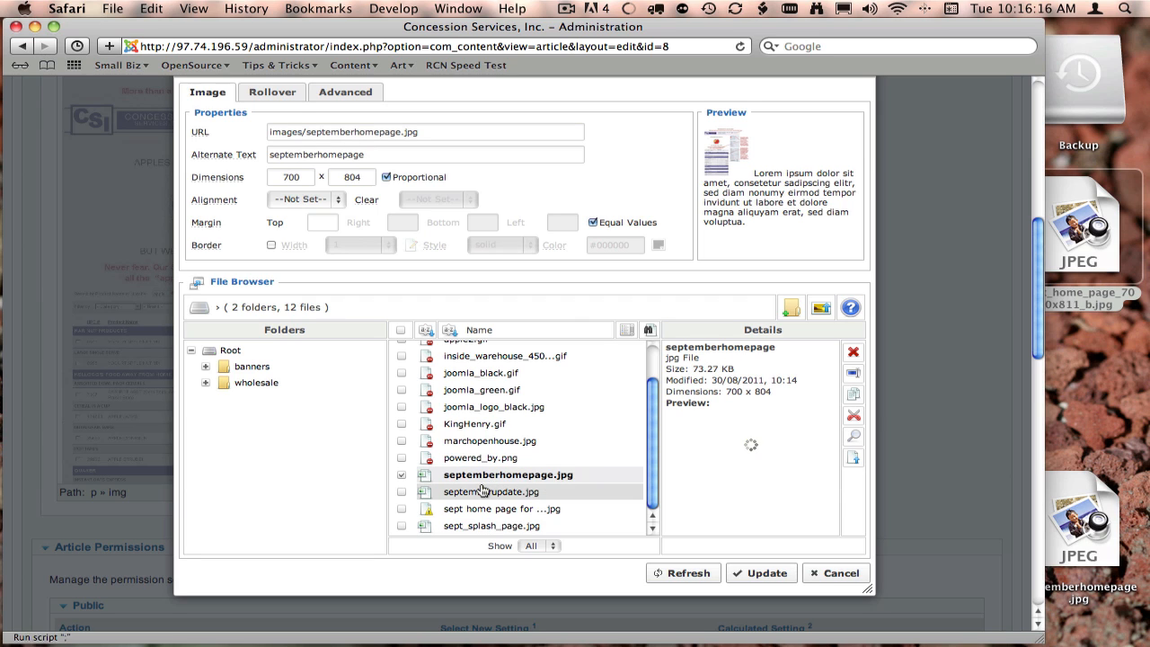
click(486, 491)
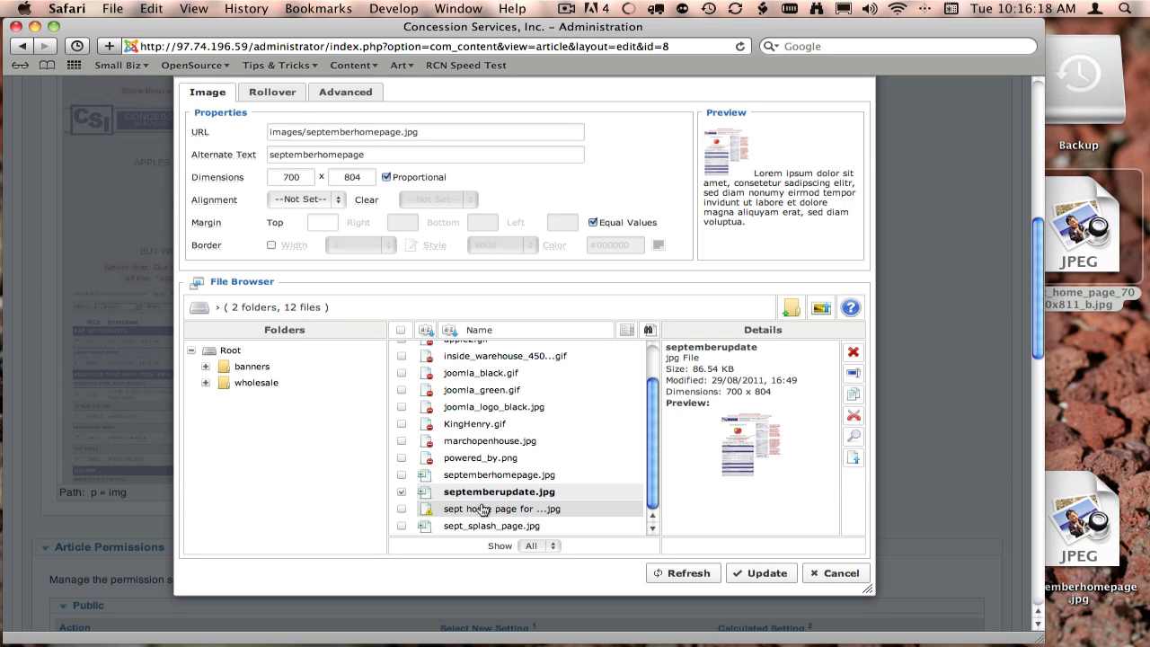
click(499, 445)
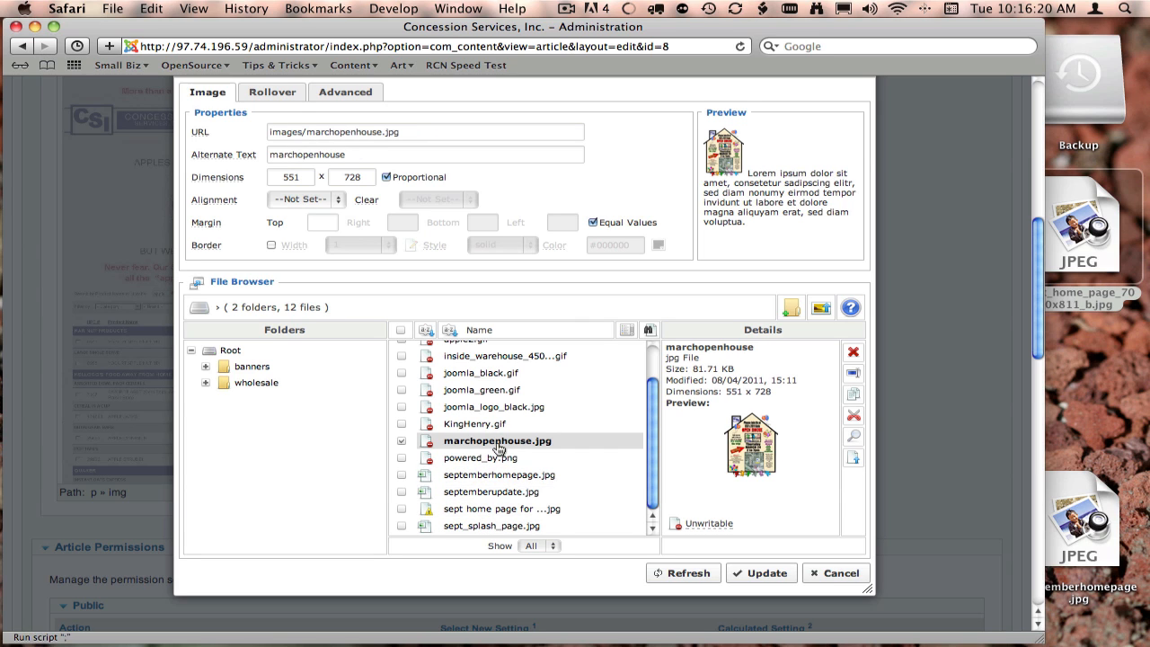
click(752, 573)
scroll(626, 254, up, 10)
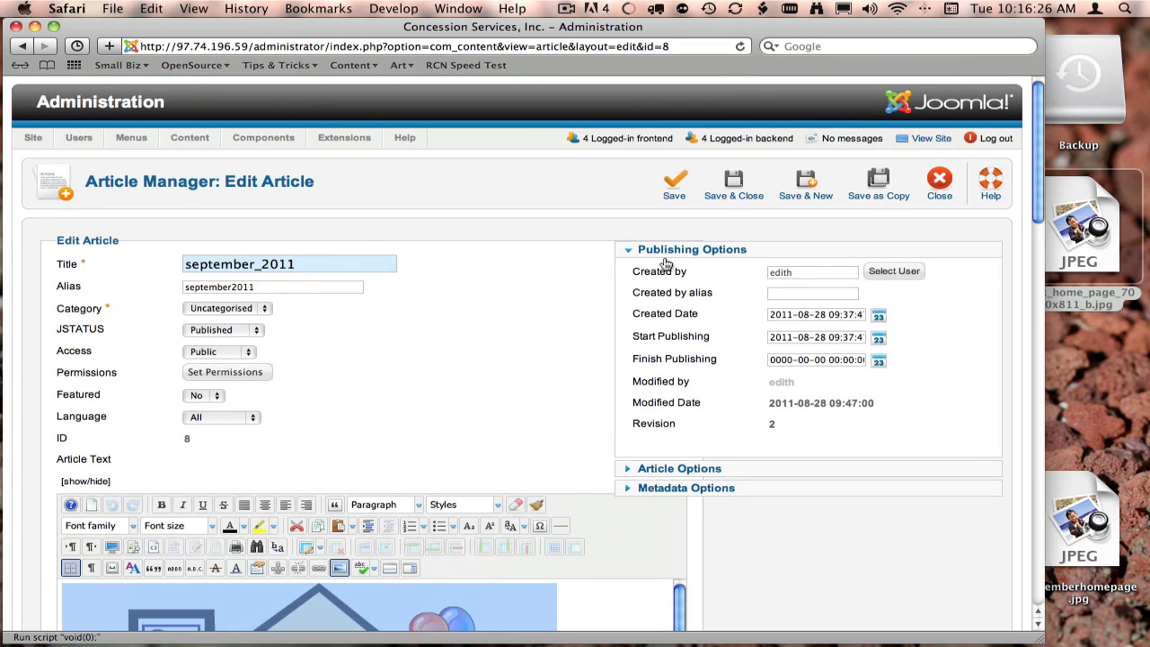
- Replace the september_2011 article's title with 'October 2011' and save and close it
double_click(328, 263)
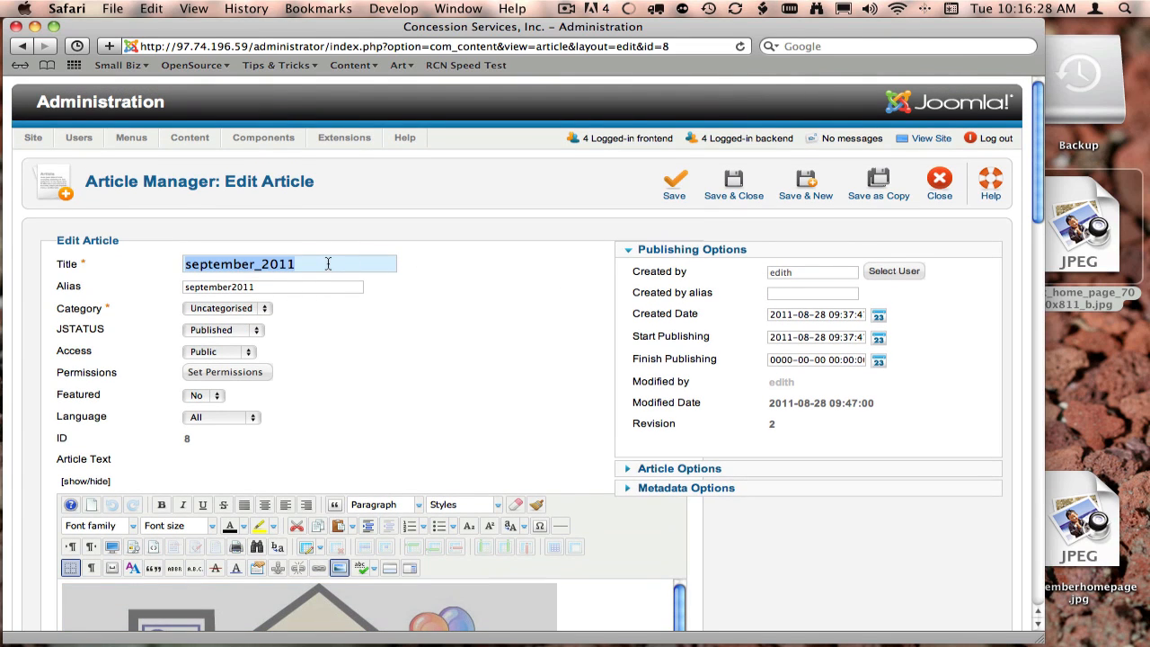
text(Octobe)
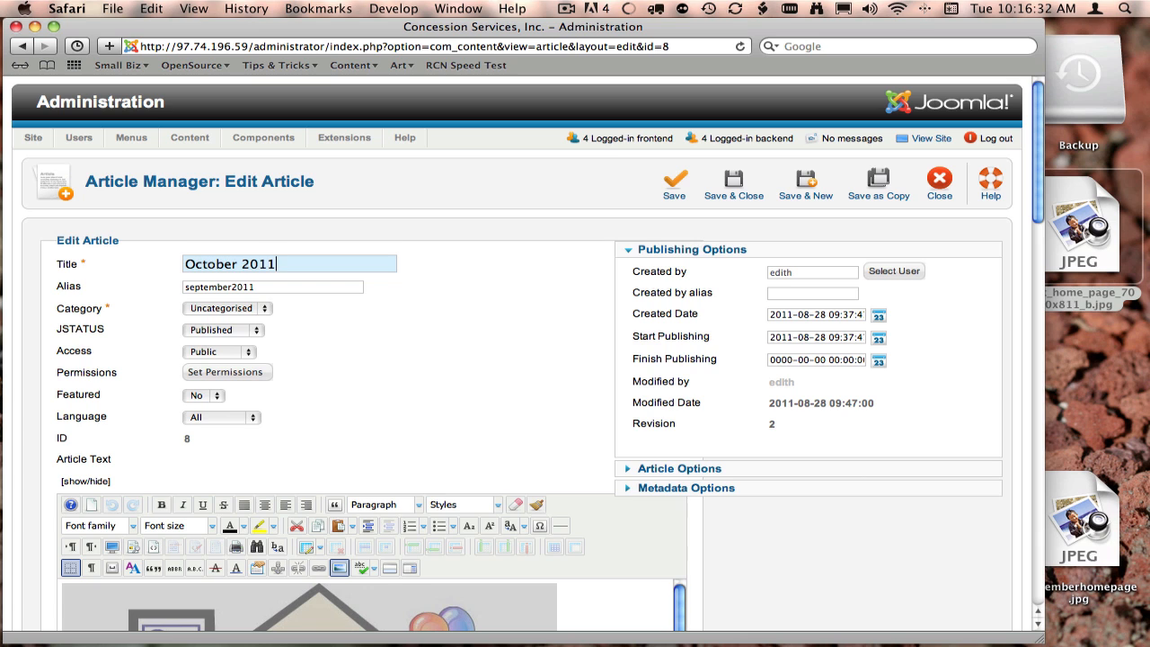
click(734, 185)
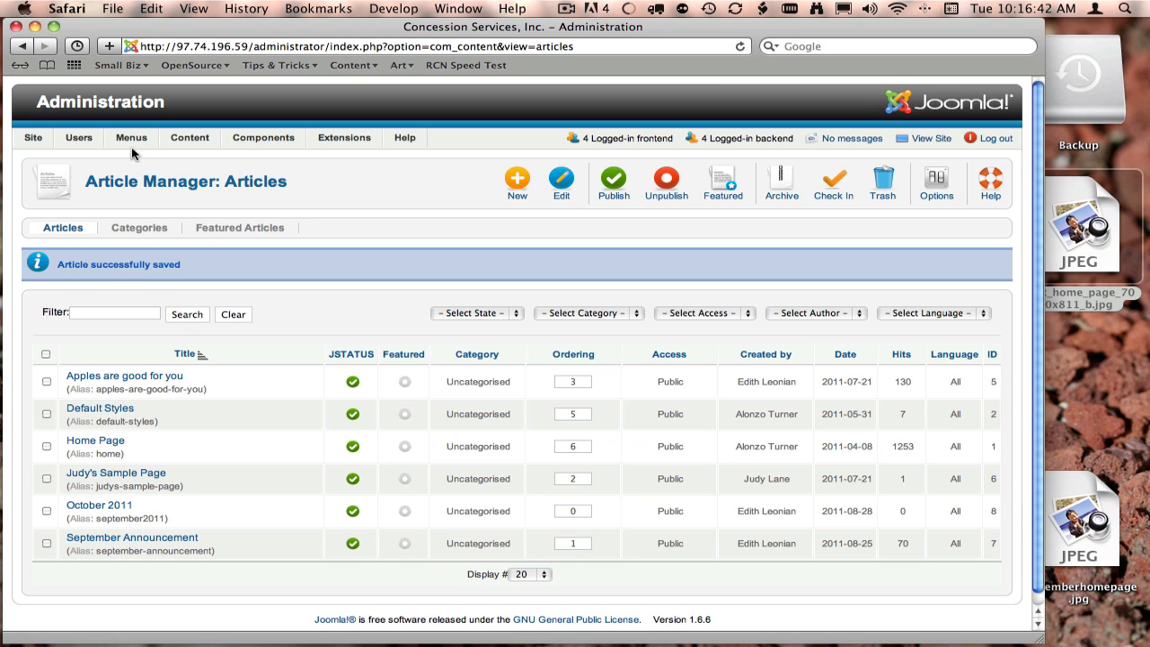
- Point the Main Menu's Monthly Announcement item to the October 2011 article instead of September Announcement
mouse_move(134, 132)
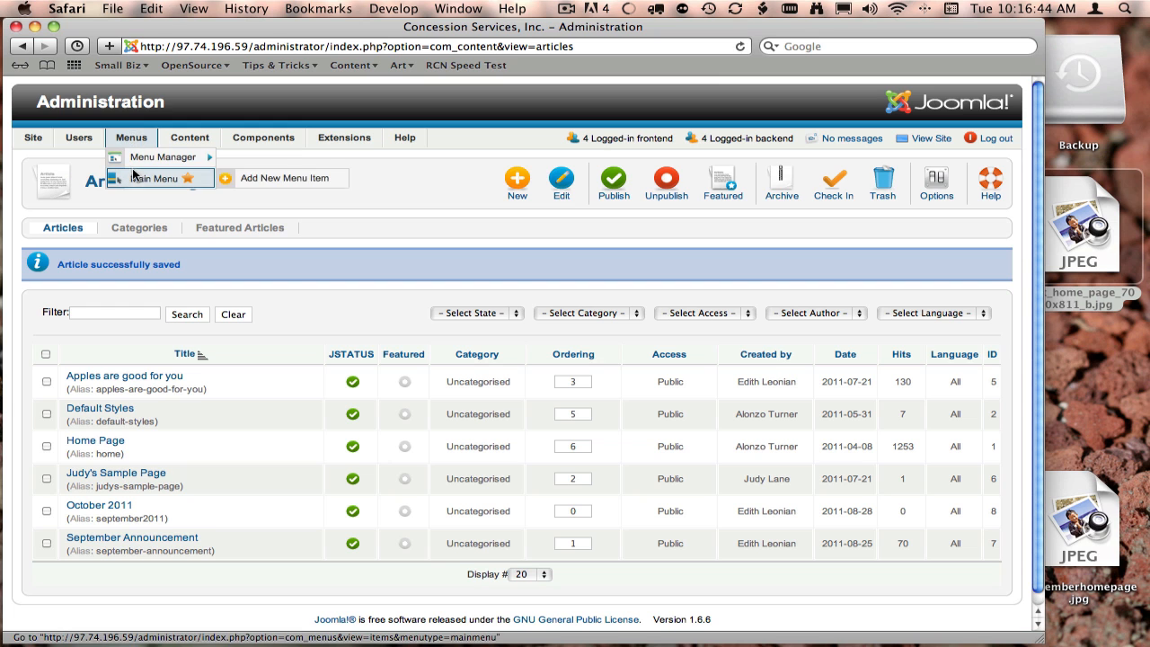
click(132, 178)
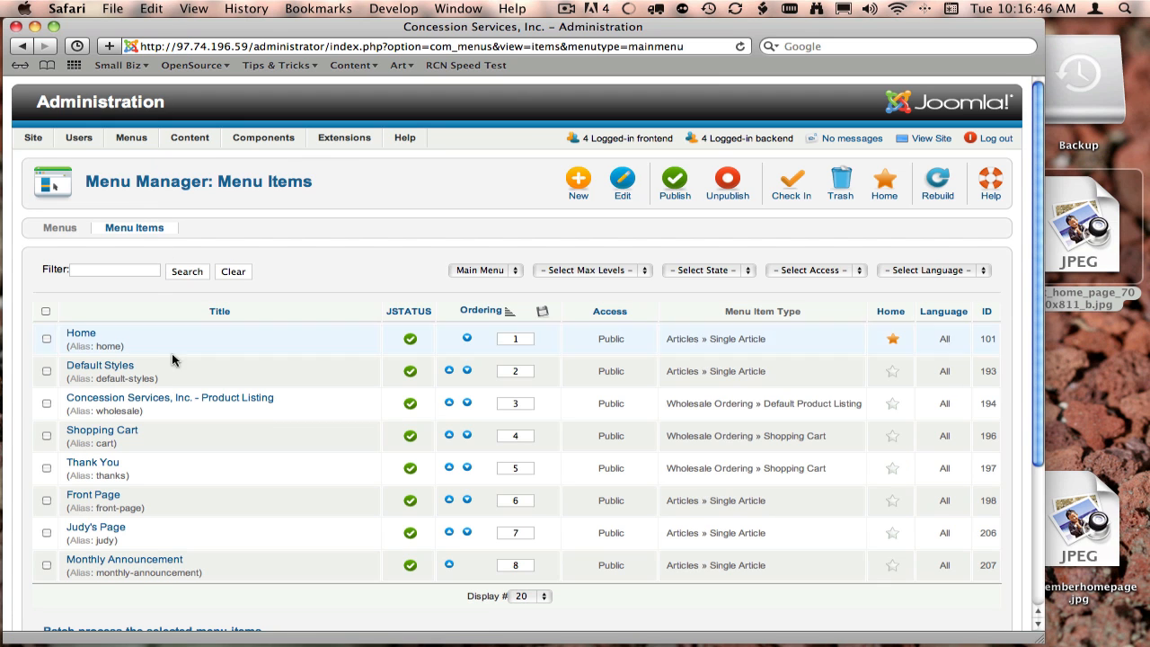
click(149, 561)
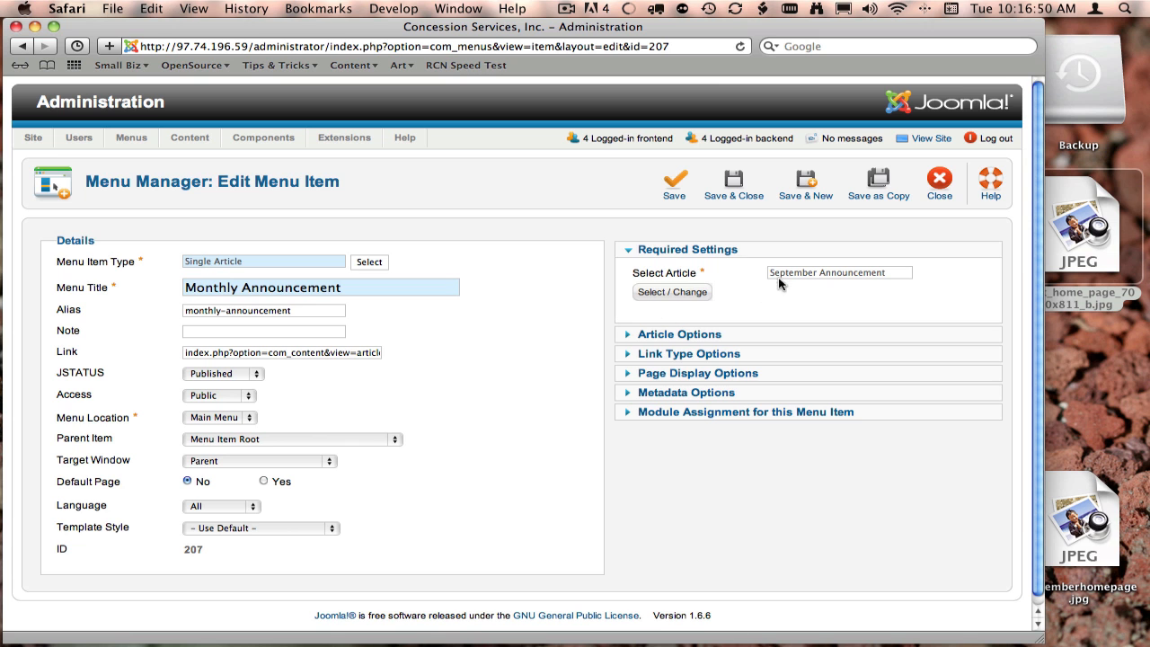
click(661, 294)
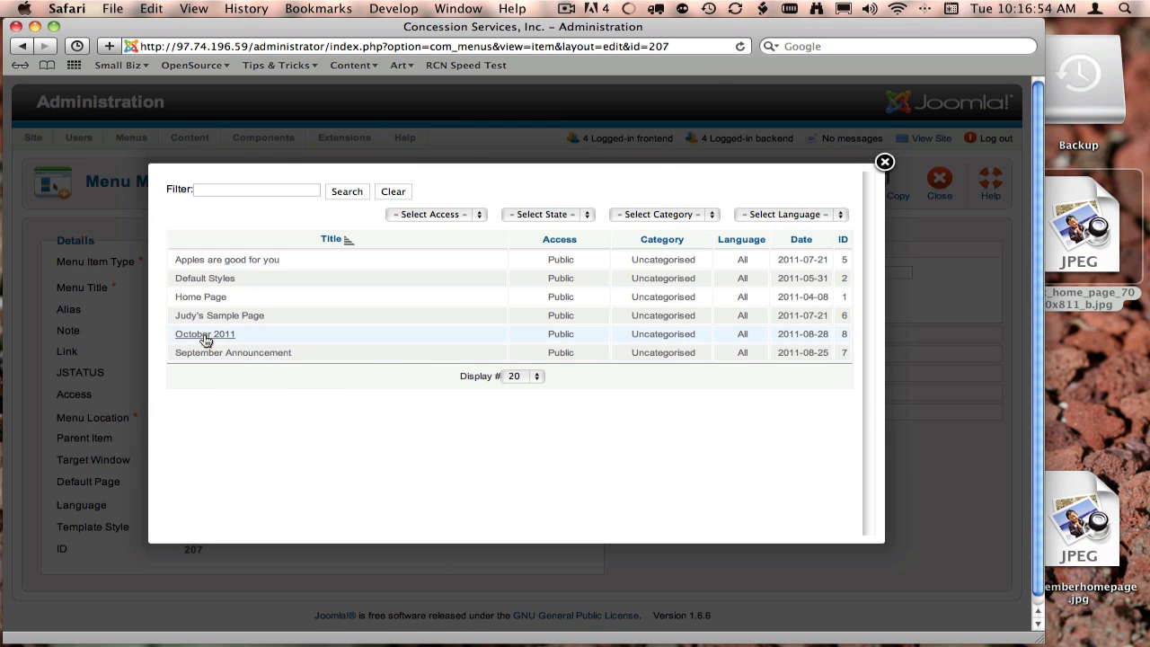
click(206, 334)
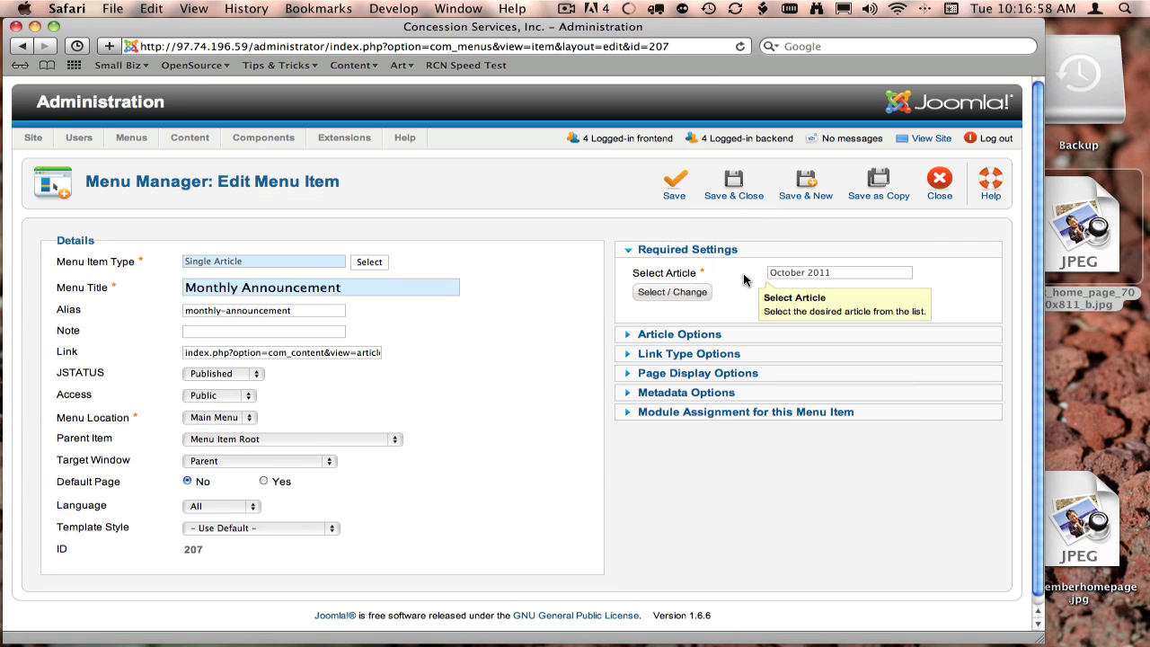
click(939, 184)
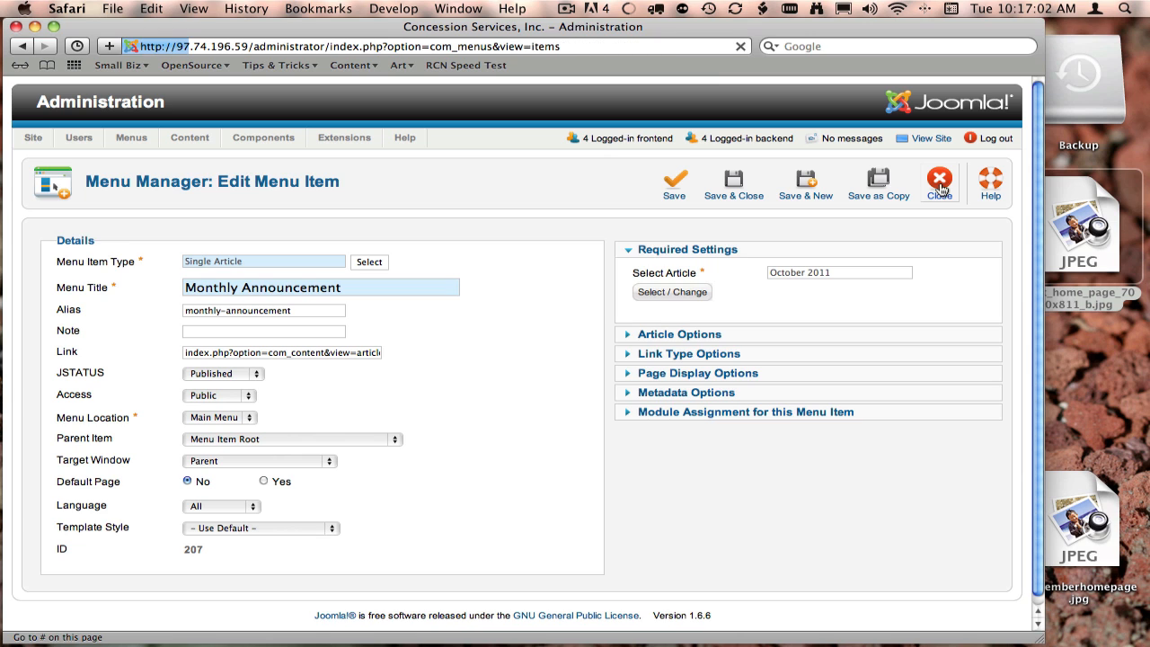